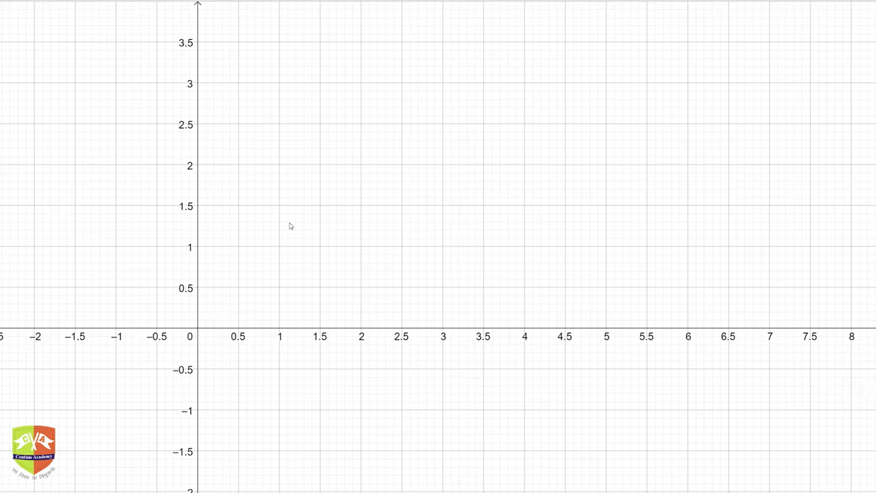
- Create slider a with minimum 0, maximum 5 and a starting value of 1
{"action": "left_click", "coordinate": [144, 1]}
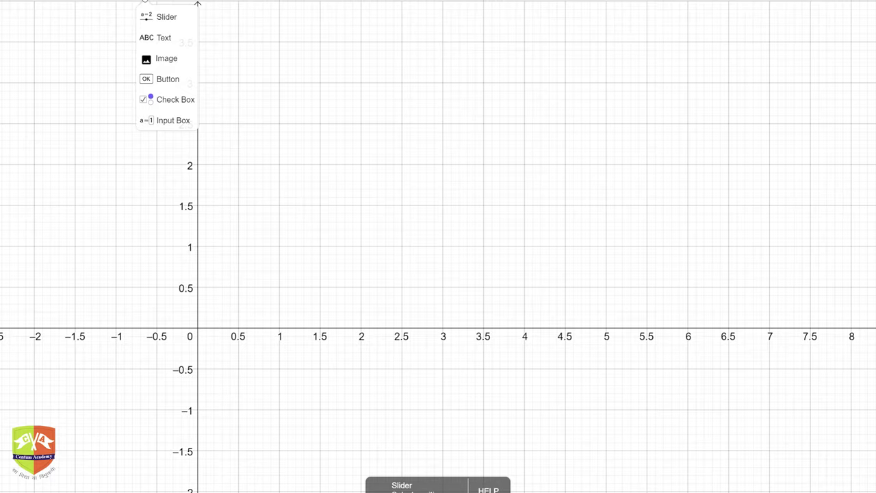
{"action": "left_click", "coordinate": [152, 17]}
{"action": "left_click", "coordinate": [7, 39]}
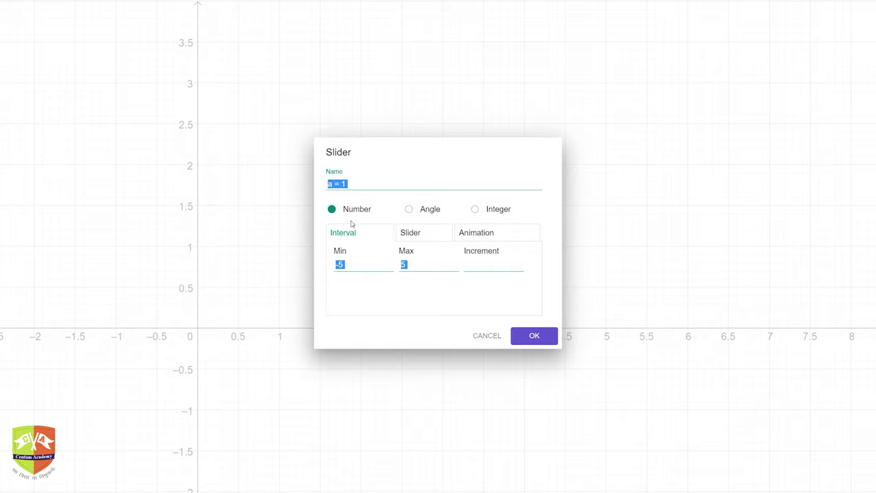
{"action": "left_click", "coordinate": [347, 266]}
{"action": "double_click", "coordinate": [347, 266]}
{"action": "double_click", "coordinate": [347, 266]}
{"action": "type", "text": "1"}
{"action": "key", "text": "BackSpace"}
{"action": "type", "text": "0"}
{"action": "left_click", "coordinate": [534, 335]}
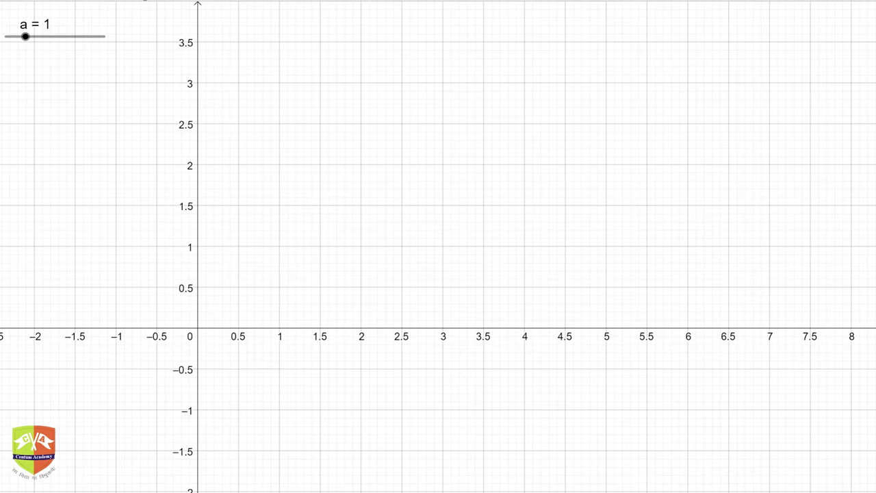
- Add slider n (max 5) below slider a and show the Algebra view beside the graph
{"action": "left_click", "coordinate": [159, 0]}
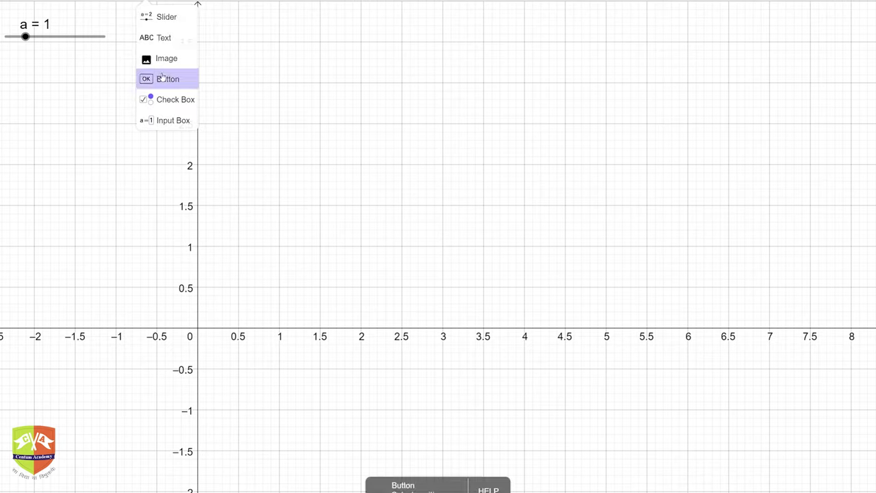
{"action": "left_click", "coordinate": [162, 25]}
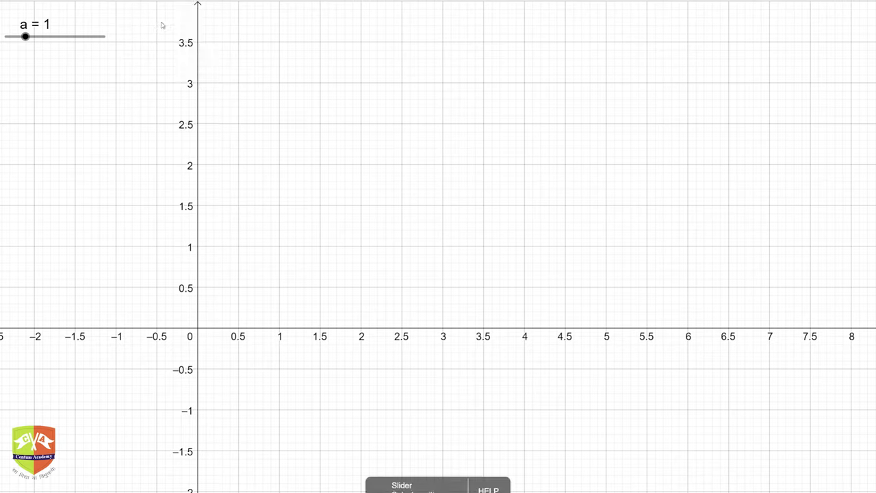
{"action": "left_click", "coordinate": [63, 95]}
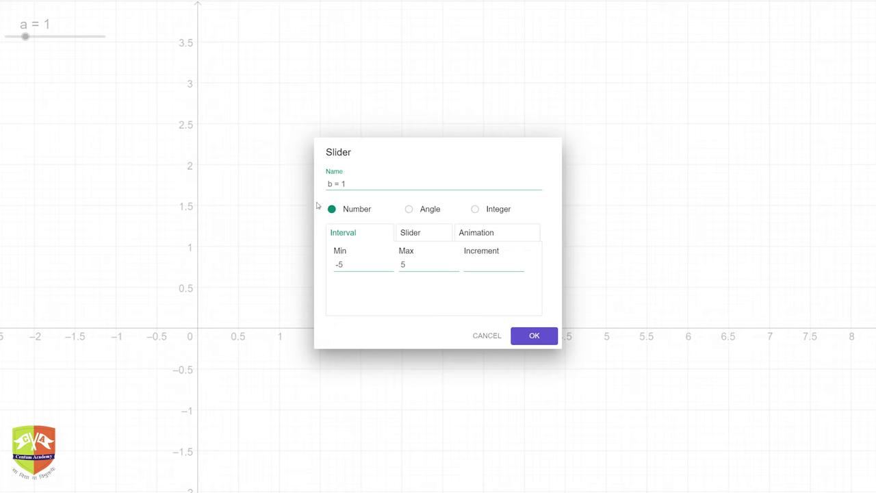
{"action": "double_click", "coordinate": [330, 184]}
{"action": "left_click_drag", "start_coordinate": [344, 267], "coordinate": [328, 272]}
{"action": "left_click", "coordinate": [533, 337]}
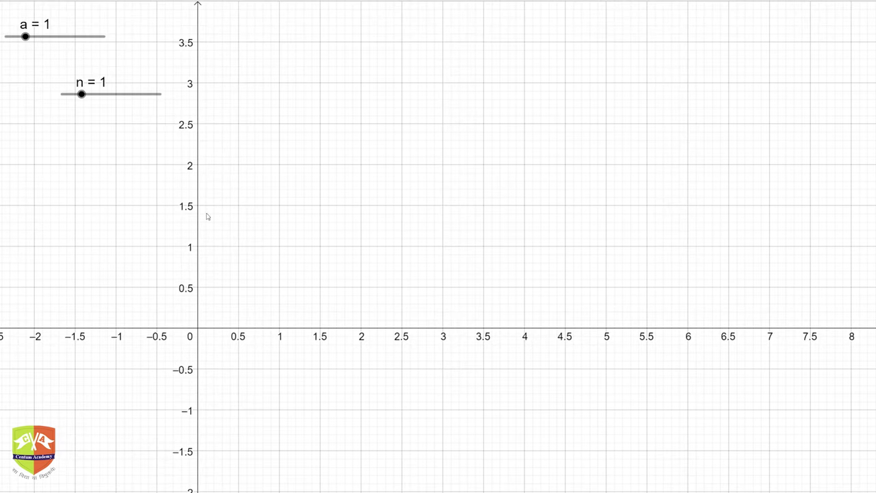
{"action": "left_click_drag", "start_coordinate": [132, 96], "coordinate": [79, 85]}
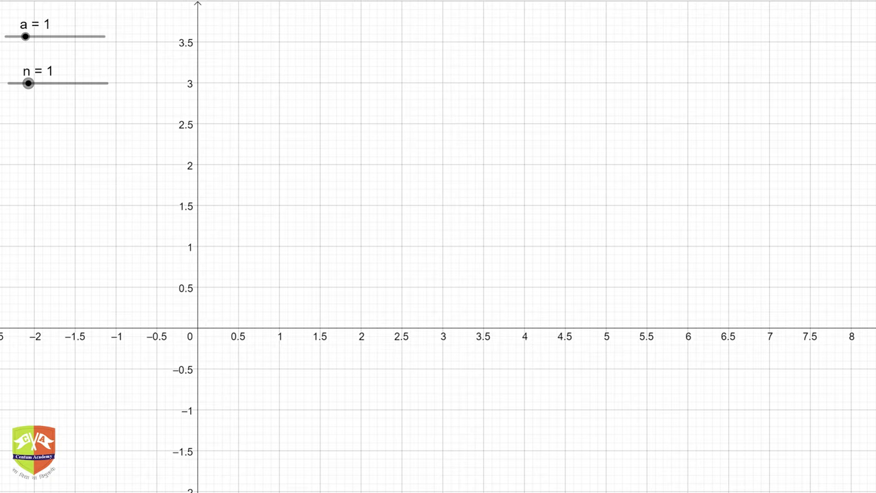
{"action": "left_click_drag", "start_coordinate": [1, 59], "coordinate": [180, 59]}
- Enter points A(0, 0) and B(a, 0) in the algebra input bar
{"action": "left_click", "coordinate": [2, 94]}
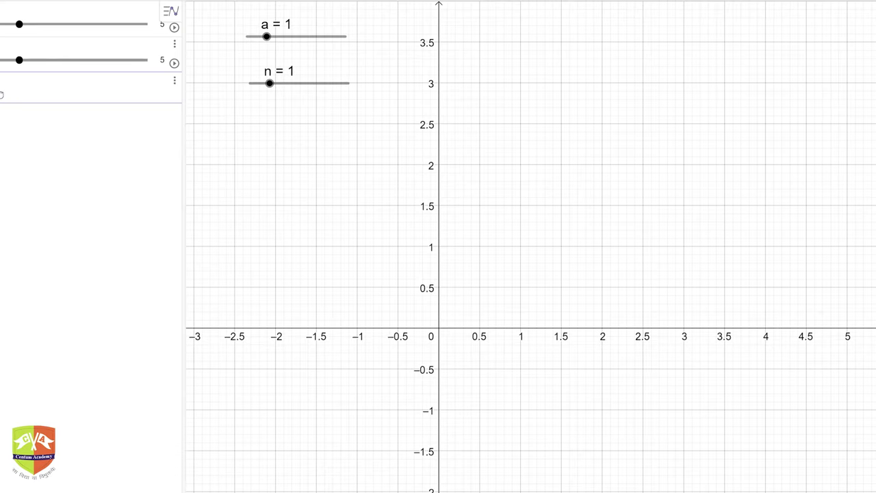
{"action": "type", "text": "("}
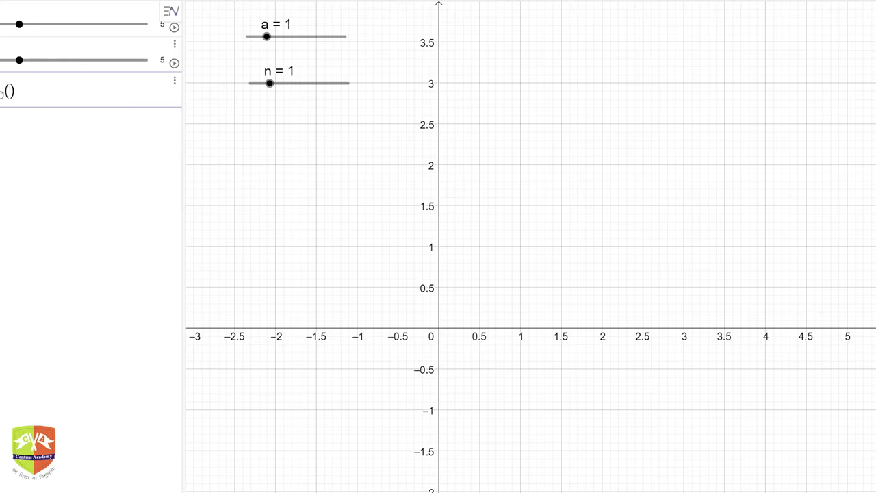
{"action": "type", "text": "0, 0"}
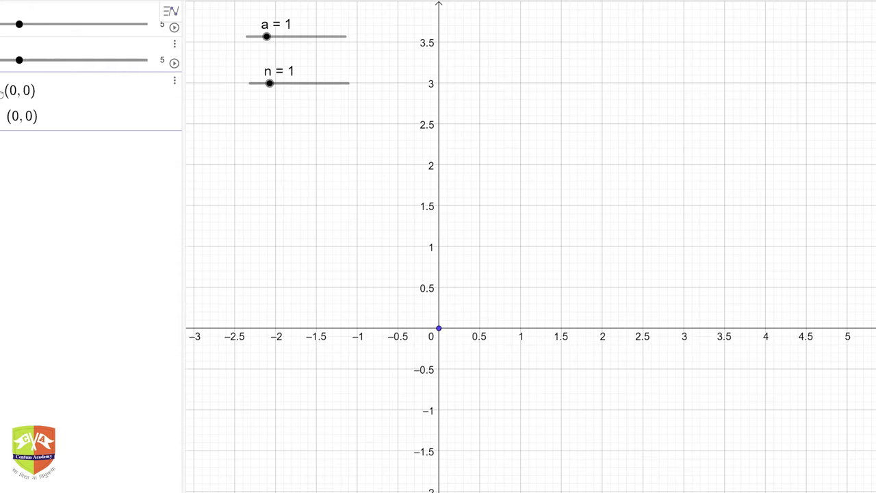
{"action": "key", "text": "Return"}
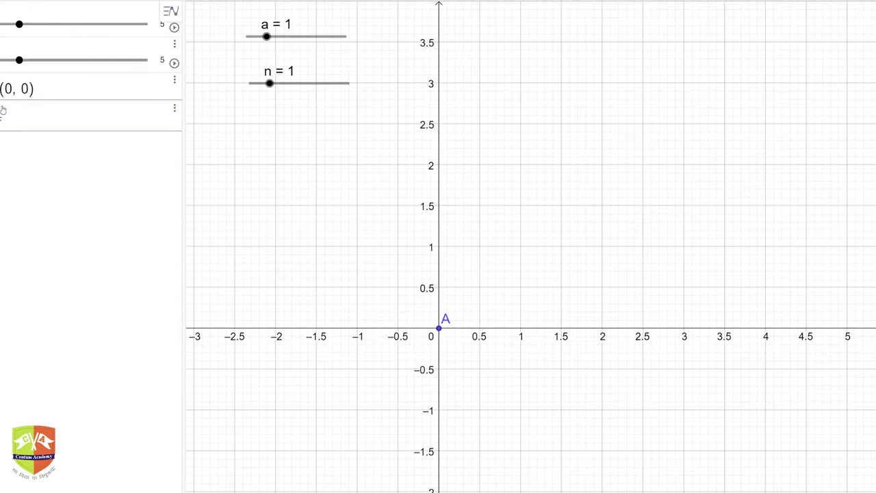
{"action": "type", "text": "("}
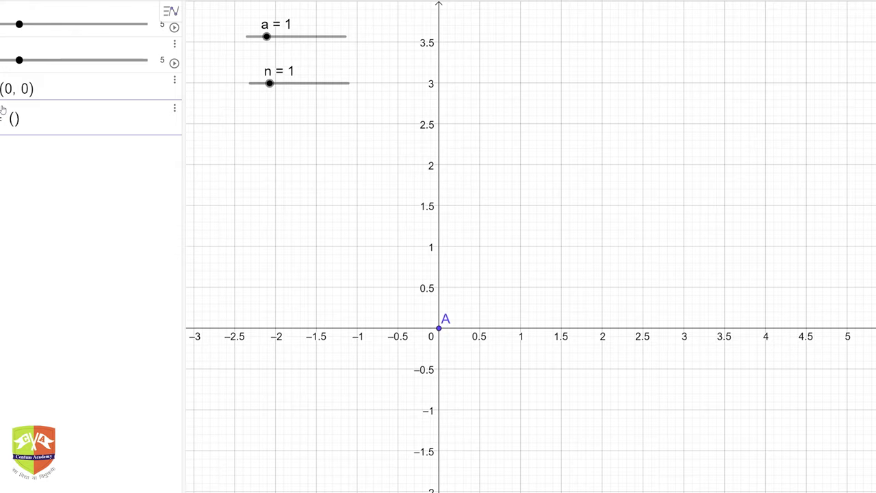
{"action": "type", "text": "a, 0"}
{"action": "key", "text": "Return"}
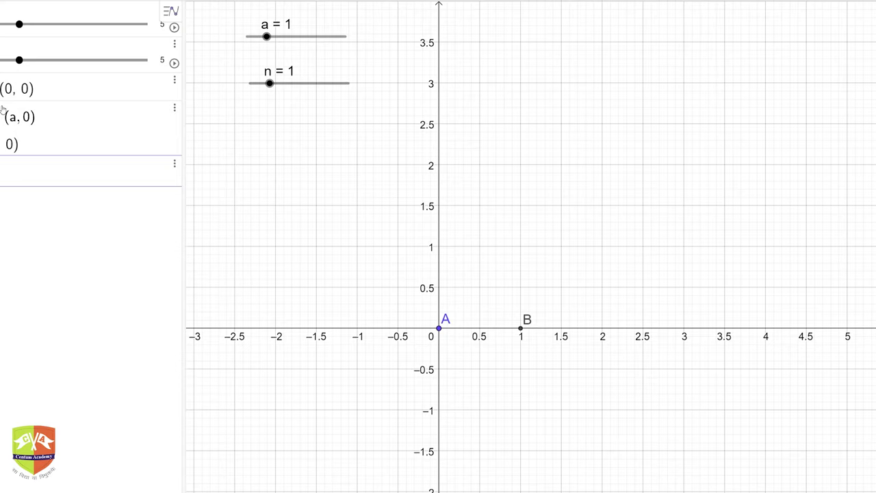
- Enter points C(a, a) and D(0, a) to complete the square's corners
{"action": "type", "text": "(a"}
{"action": "key", "text": "BackSpace"}
{"action": "type", "text": ","}
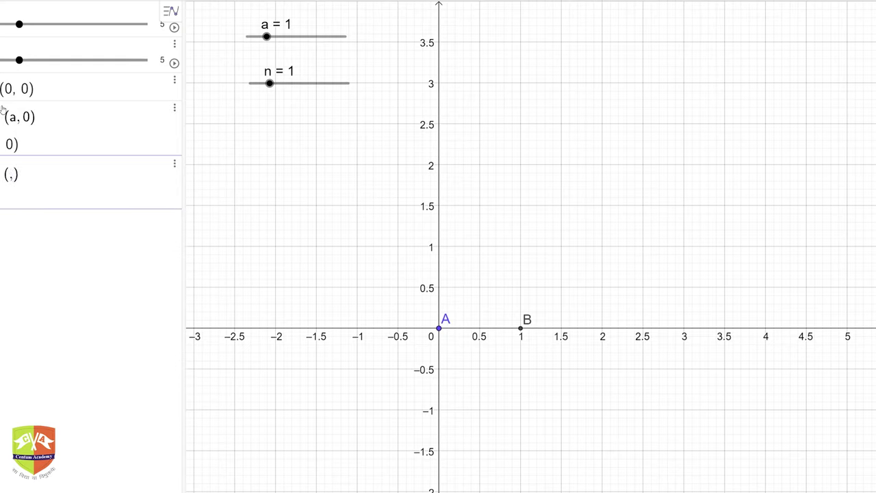
{"action": "key", "text": "BackSpace"}
{"action": "type", "text": "a, a"}
{"action": "key", "text": "Return"}
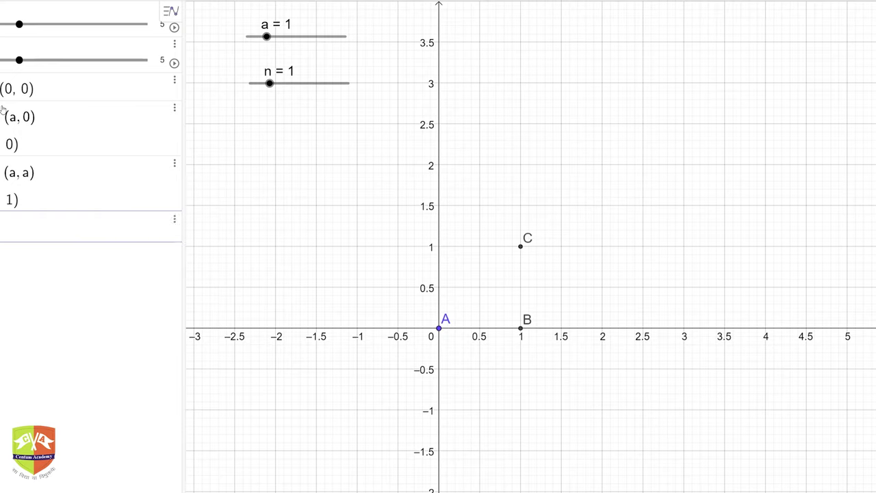
{"action": "type", "text": "("}
{"action": "type", "text": "0, "}
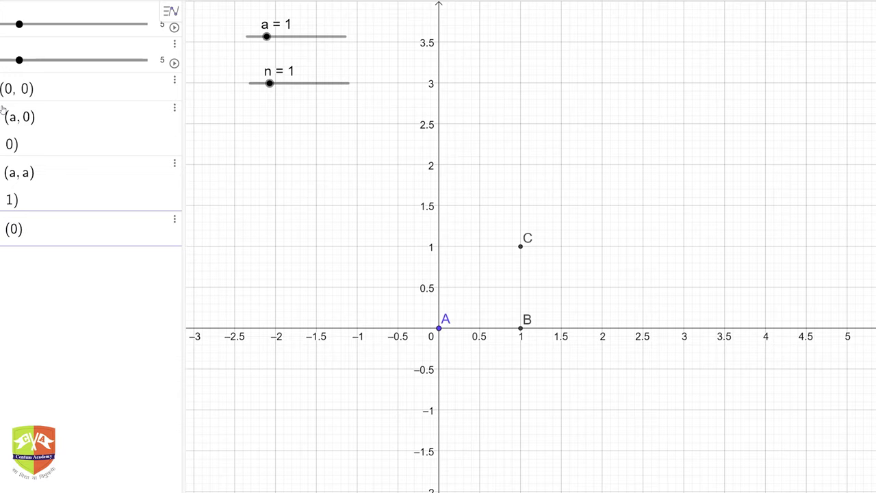
{"action": "type", "text": "a"}
{"action": "key", "text": "Return"}
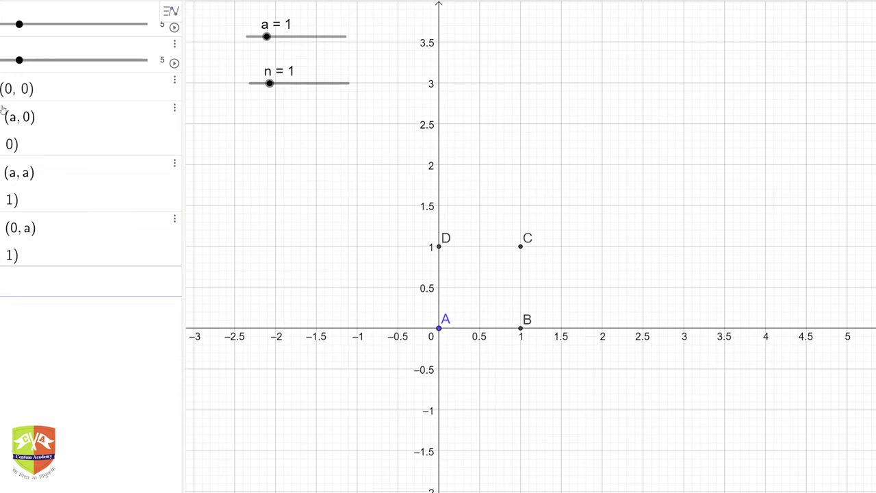
{"action": "scroll", "coordinate": [624, 283], "scroll_direction": "up", "scroll_amount": 4}
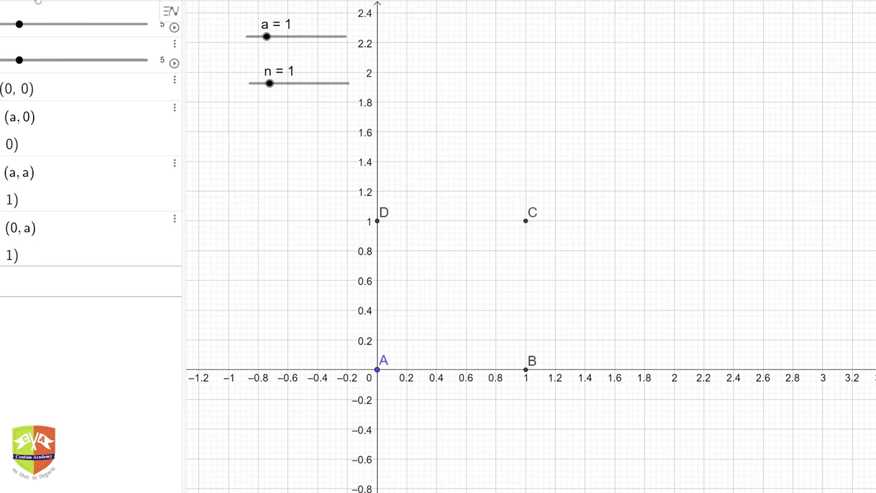
{"action": "left_click", "coordinate": [38, 2]}
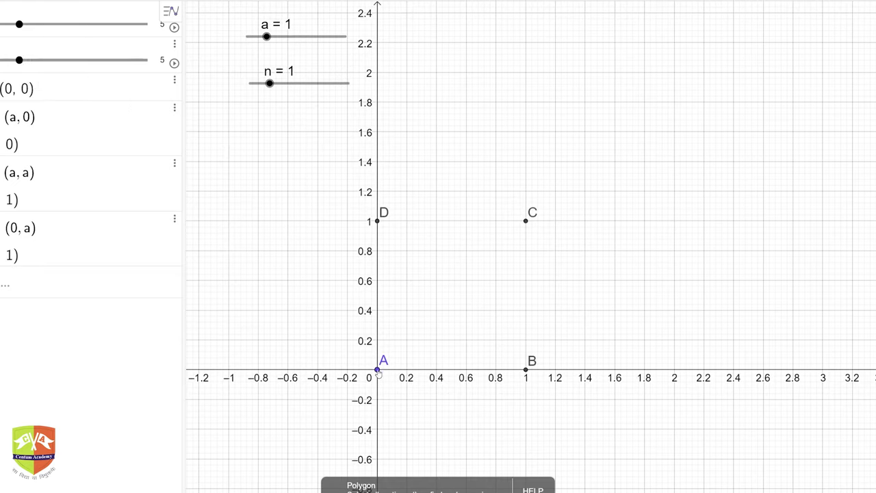
{"action": "left_click", "coordinate": [378, 371]}
{"action": "left_click", "coordinate": [525, 369]}
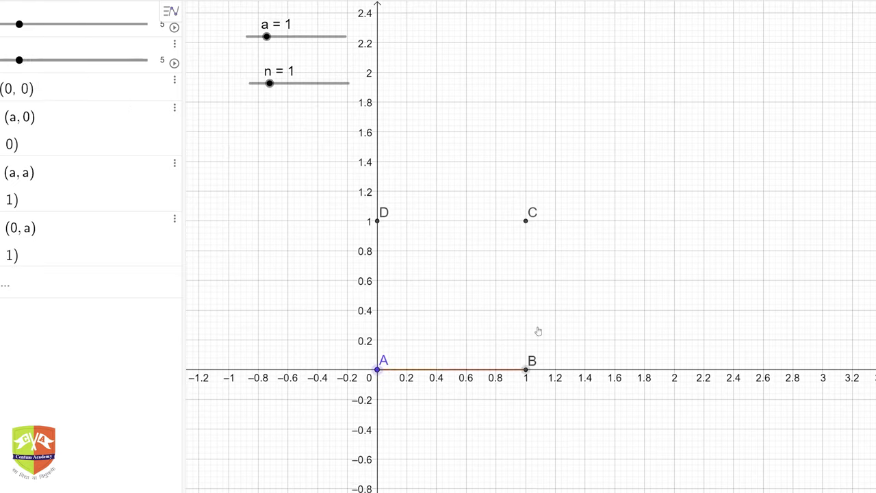
{"action": "left_click", "coordinate": [526, 222]}
{"action": "left_click", "coordinate": [377, 221]}
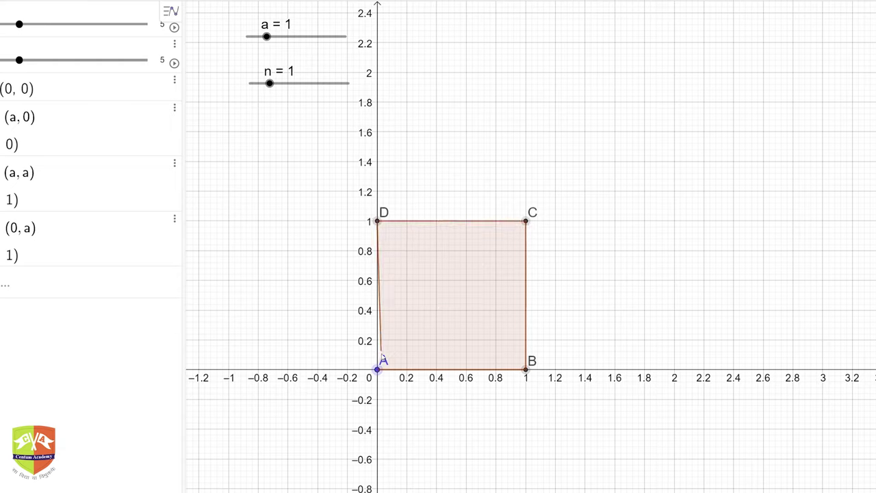
{"action": "left_click", "coordinate": [378, 370]}
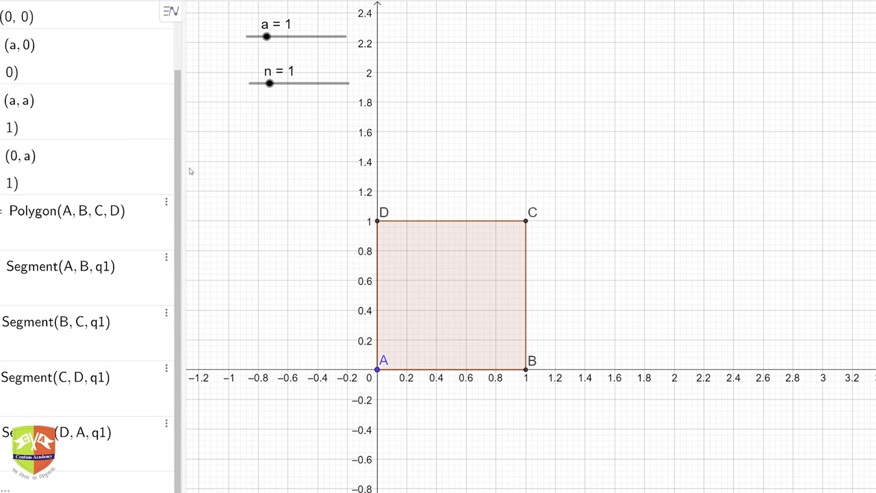
{"action": "left_click_drag", "start_coordinate": [183, 166], "coordinate": [7, 102]}
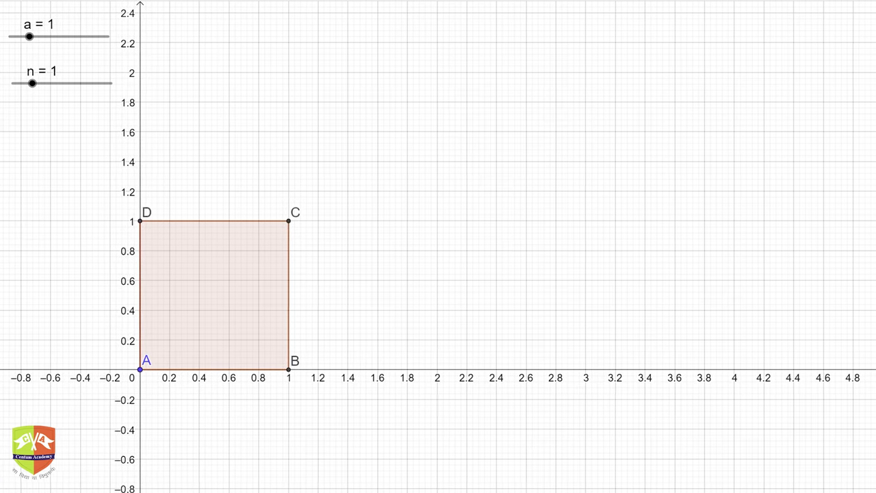
{"action": "mouse_move", "coordinate": [28, 41]}
{"action": "left_mouse_down"}
{"action": "mouse_move", "coordinate": [46, 38]}
{"action": "mouse_move", "coordinate": [28, 42]}
{"action": "left_mouse_up"}
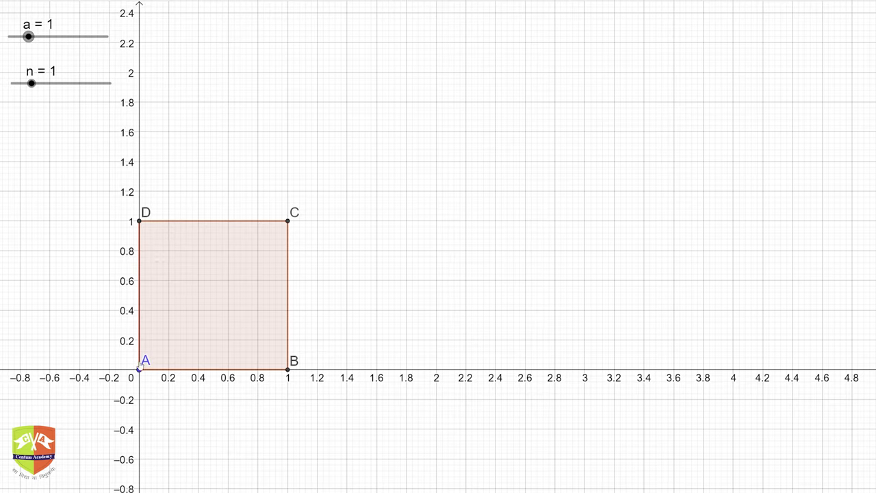
{"action": "mouse_move", "coordinate": [145, 364]}
{"action": "left_mouse_down"}
{"action": "mouse_move", "coordinate": [121, 370]}
{"action": "mouse_move", "coordinate": [129, 380]}
{"action": "mouse_move", "coordinate": [130, 367]}
{"action": "left_mouse_up"}
{"action": "scroll", "coordinate": [300, 431], "scroll_direction": "up", "scroll_amount": 1}
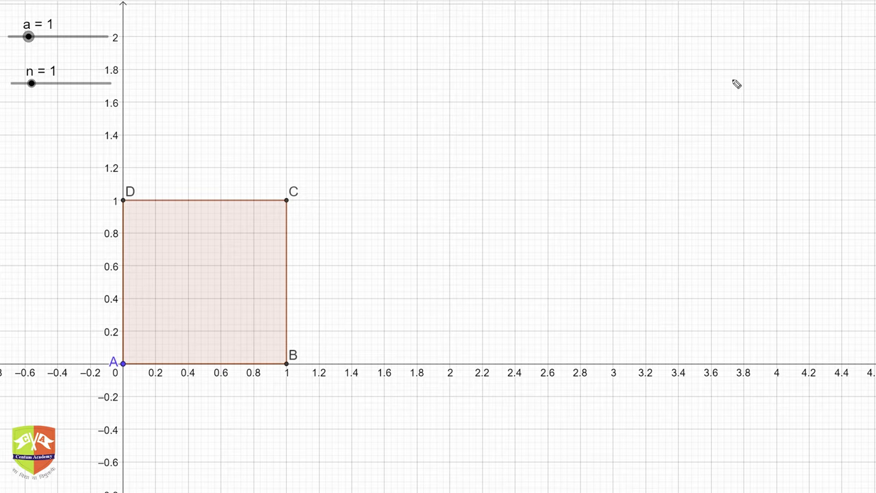
- Sketch a triangle labelled base (n−1)a and sides ½(n+1)a, and label the square's side a
{"action": "left_click_drag", "start_coordinate": [744, 70], "coordinate": [671, 206]}
{"action": "left_click_drag", "start_coordinate": [744, 70], "coordinate": [820, 200]}
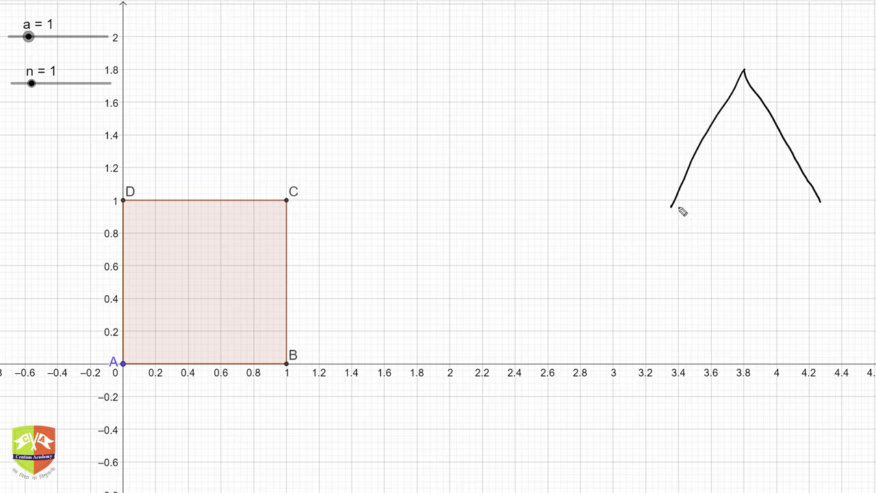
{"action": "left_click_drag", "start_coordinate": [672, 206], "coordinate": [822, 203]}
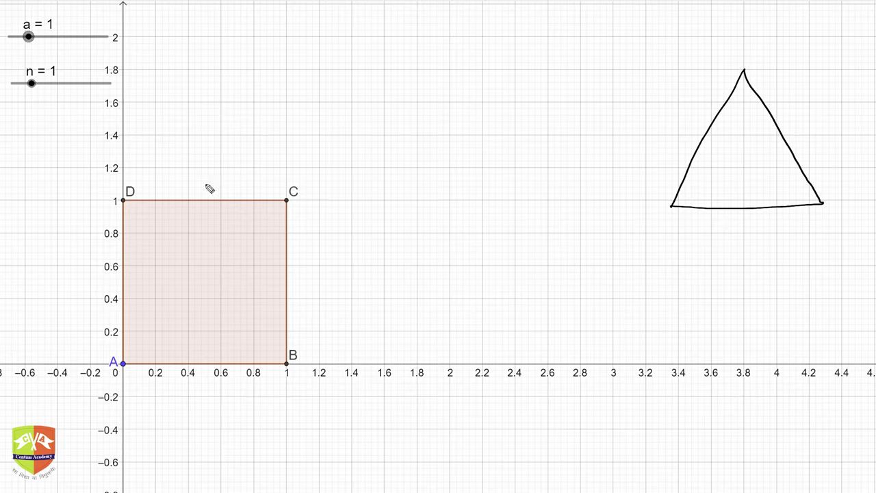
{"action": "mouse_move", "coordinate": [209, 183]}
{"action": "left_mouse_down"}
{"action": "mouse_move", "coordinate": [203, 189]}
{"action": "mouse_move", "coordinate": [212, 196]}
{"action": "left_mouse_up"}
{"action": "mouse_move", "coordinate": [735, 219]}
{"action": "left_mouse_down"}
{"action": "mouse_move", "coordinate": [733, 232]}
{"action": "mouse_move", "coordinate": [794, 233]}
{"action": "left_mouse_up"}
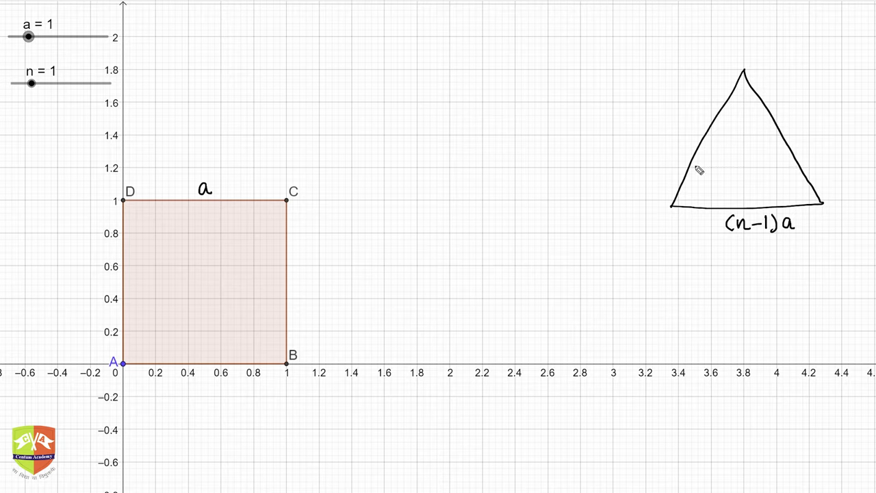
{"action": "mouse_move", "coordinate": [677, 165]}
{"action": "left_mouse_down"}
{"action": "mouse_move", "coordinate": [672, 156]}
{"action": "mouse_move", "coordinate": [681, 170]}
{"action": "mouse_move", "coordinate": [681, 142]}
{"action": "mouse_move", "coordinate": [681, 154]}
{"action": "mouse_move", "coordinate": [709, 111]}
{"action": "left_mouse_up"}
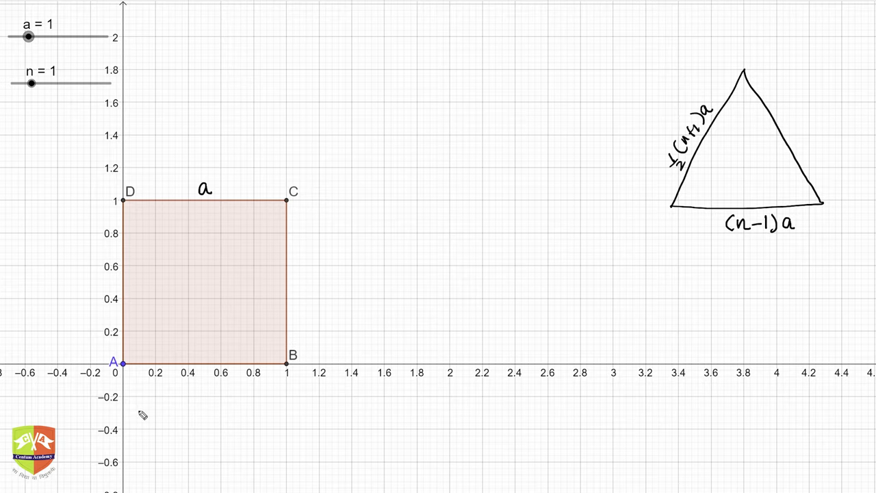
{"action": "left_click_drag", "start_coordinate": [786, 121], "coordinate": [795, 131]}
{"action": "mouse_move", "coordinate": [788, 136]}
{"action": "left_mouse_down"}
{"action": "mouse_move", "coordinate": [843, 124]}
{"action": "mouse_move", "coordinate": [855, 135]}
{"action": "left_mouse_up"}
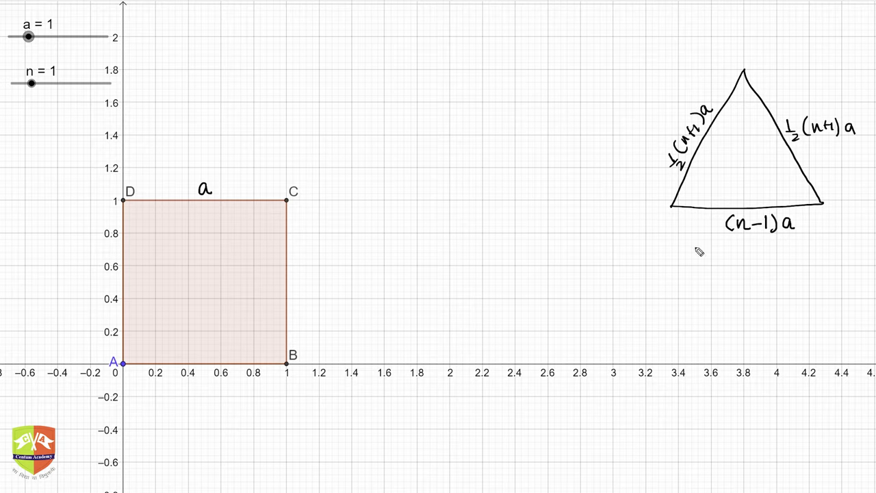
{"action": "left_click_drag", "start_coordinate": [676, 211], "coordinate": [822, 203]}
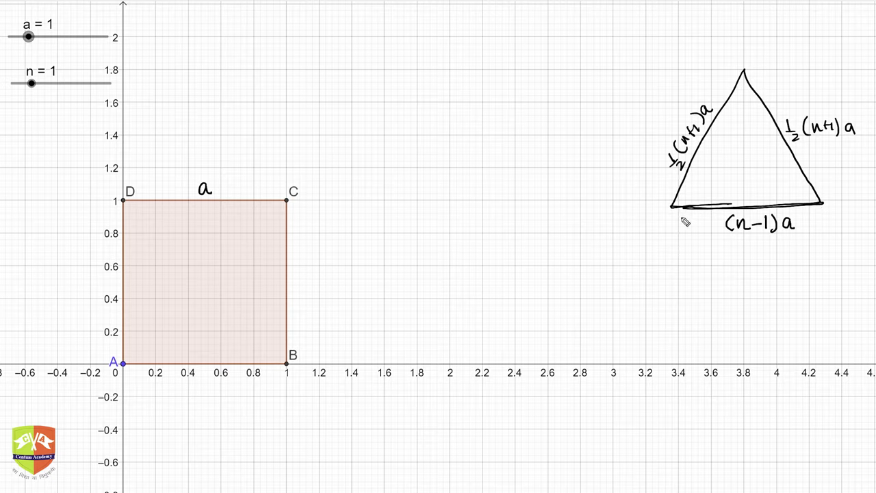
- Mark base corners P and Q, and sketch crossing arcs and guide lines locating apex R
{"action": "mouse_move", "coordinate": [667, 213]}
{"action": "left_mouse_down"}
{"action": "mouse_move", "coordinate": [664, 231]}
{"action": "mouse_move", "coordinate": [668, 223]}
{"action": "left_mouse_up"}
{"action": "left_click_drag", "start_coordinate": [827, 210], "coordinate": [843, 229]}
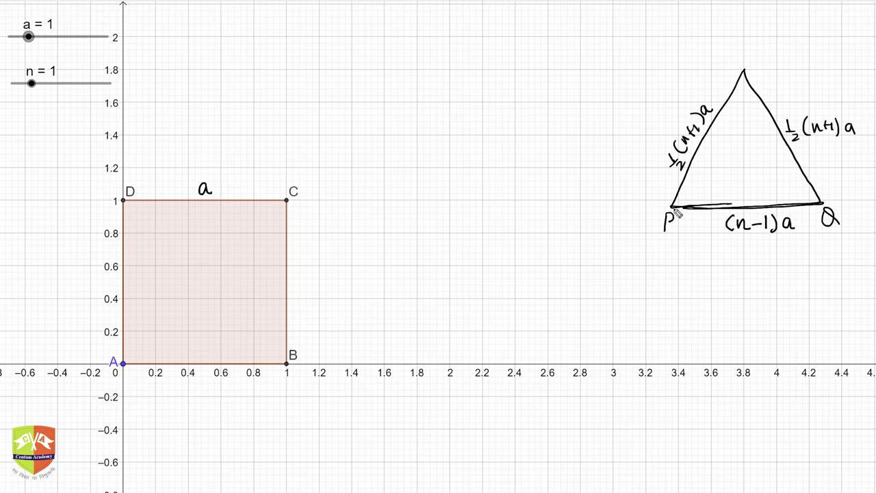
{"action": "mouse_move", "coordinate": [705, 101]}
{"action": "left_mouse_down"}
{"action": "mouse_move", "coordinate": [657, 175]}
{"action": "mouse_move", "coordinate": [718, 118]}
{"action": "mouse_move", "coordinate": [695, 98]}
{"action": "left_mouse_up"}
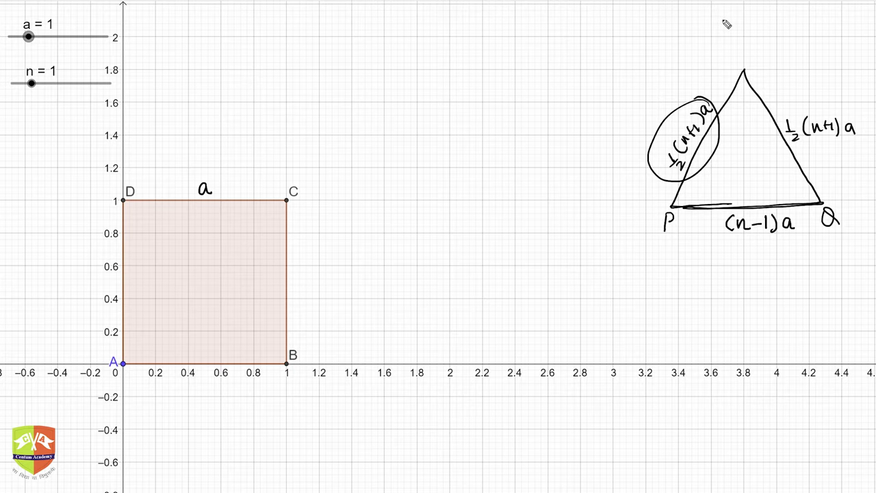
{"action": "left_click_drag", "start_coordinate": [723, 19], "coordinate": [780, 40]}
{"action": "left_click_drag", "start_coordinate": [820, 204], "coordinate": [822, 203]}
{"action": "left_click_drag", "start_coordinate": [727, 51], "coordinate": [761, 8]}
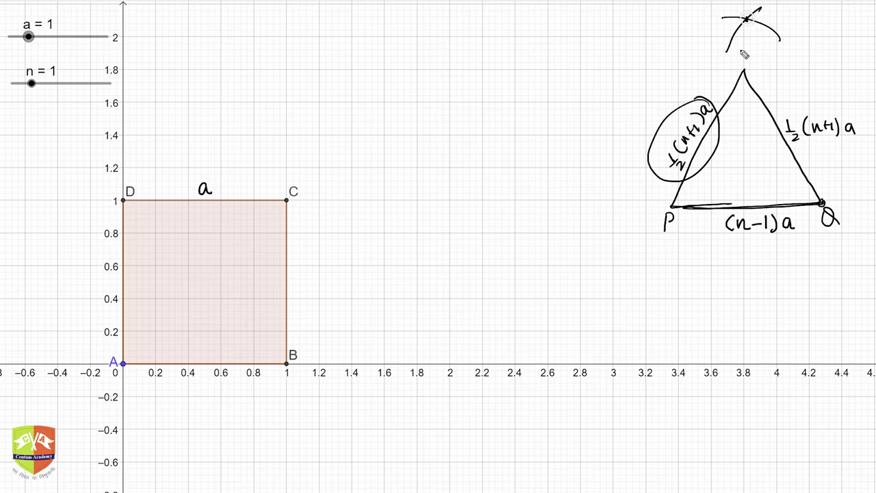
{"action": "mouse_move", "coordinate": [749, 29]}
{"action": "left_mouse_down"}
{"action": "mouse_move", "coordinate": [749, 44]}
{"action": "mouse_move", "coordinate": [759, 44]}
{"action": "left_mouse_up"}
{"action": "mouse_move", "coordinate": [700, 122]}
{"action": "left_mouse_down"}
{"action": "mouse_move", "coordinate": [751, 21]}
{"action": "mouse_move", "coordinate": [792, 107]}
{"action": "left_mouse_up"}
{"action": "left_click_drag", "start_coordinate": [804, 140], "coordinate": [820, 197]}
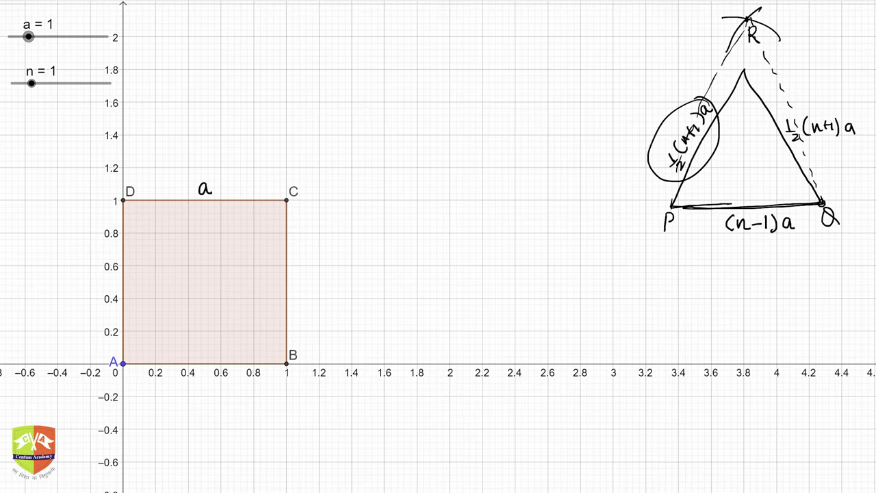
- Draw a circle centred at A with radius n−1, then raise slider n to 1.8
{"action": "left_click", "coordinate": [80, 37]}
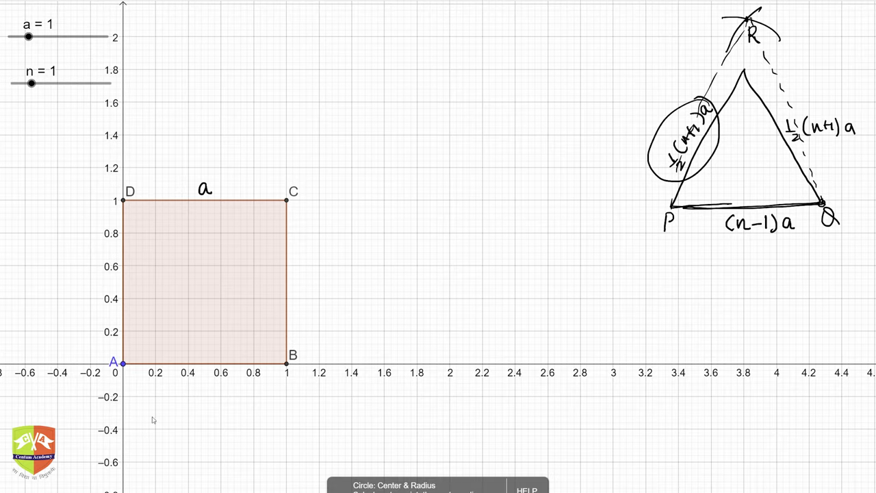
{"action": "left_click", "coordinate": [123, 364]}
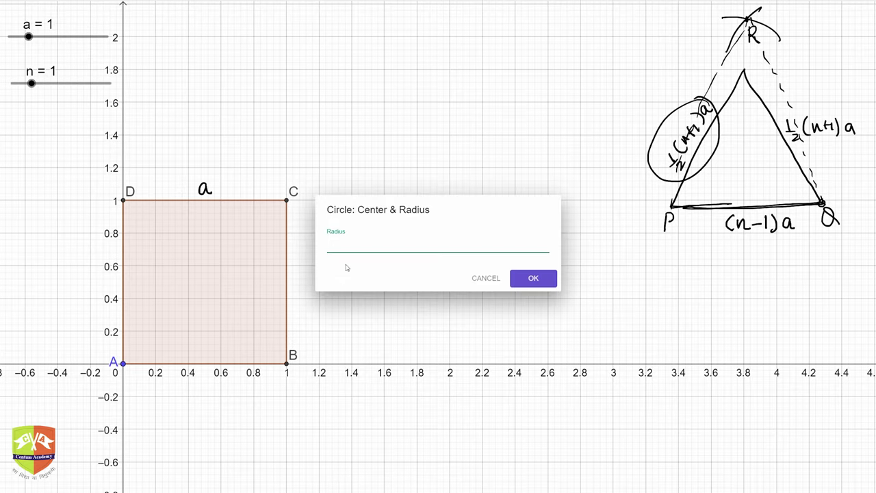
{"action": "type", "text": "(n-1"}
{"action": "key", "text": "Return"}
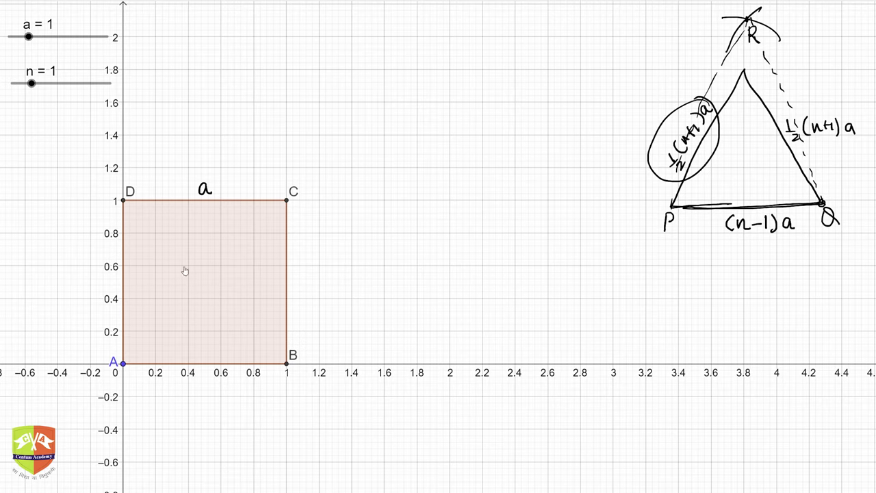
{"action": "scroll", "coordinate": [163, 338], "scroll_direction": "up", "scroll_amount": 1}
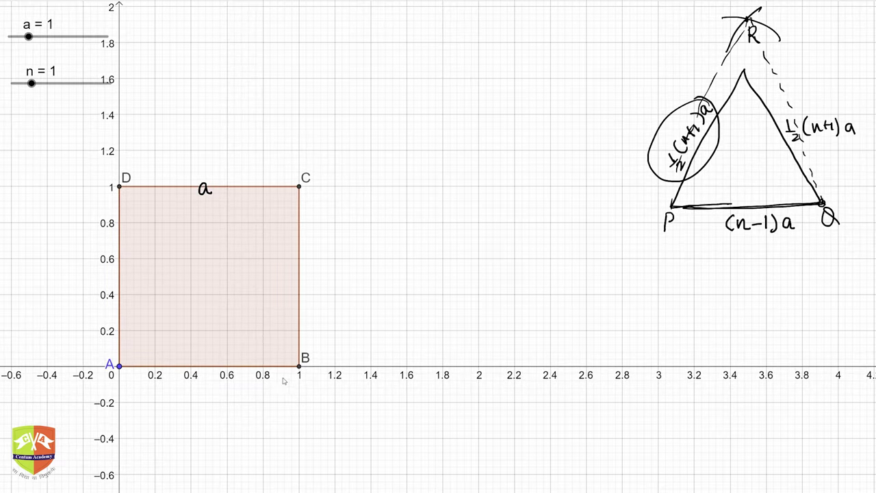
{"action": "scroll", "coordinate": [278, 379], "scroll_direction": "up", "scroll_amount": 1}
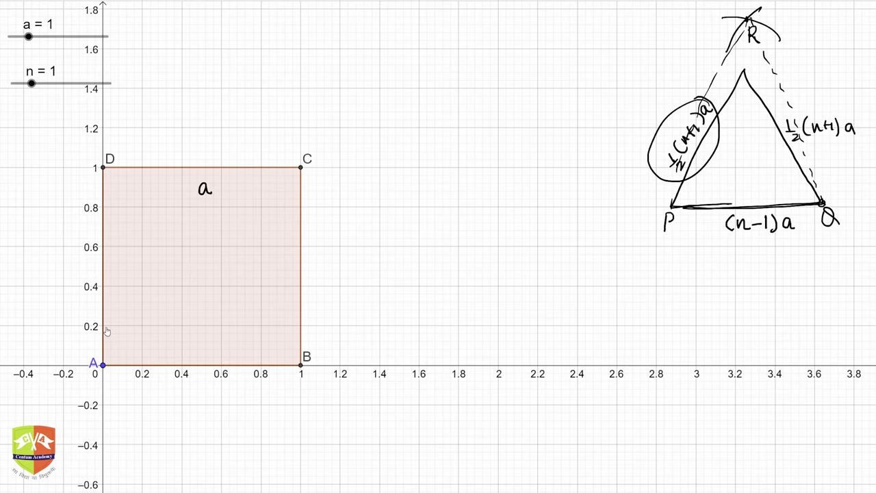
{"action": "left_click", "coordinate": [103, 365]}
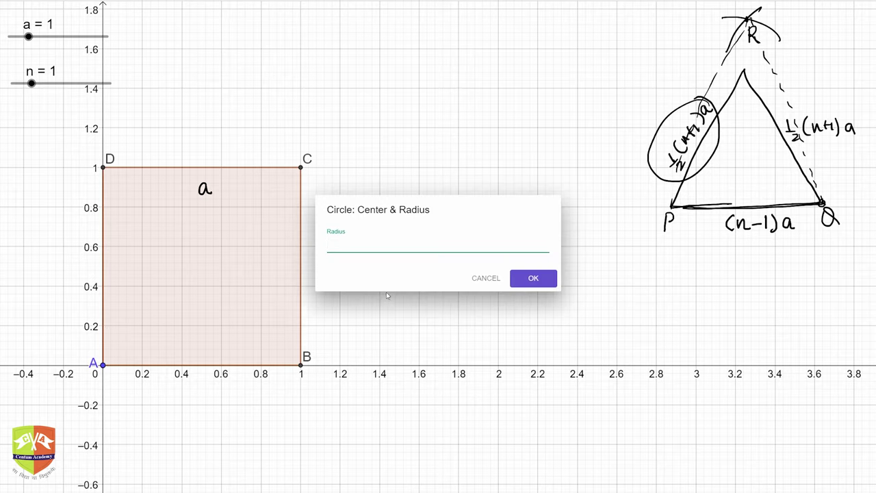
{"action": "type", "text": "(n"}
{"action": "key", "text": "BackSpace"}
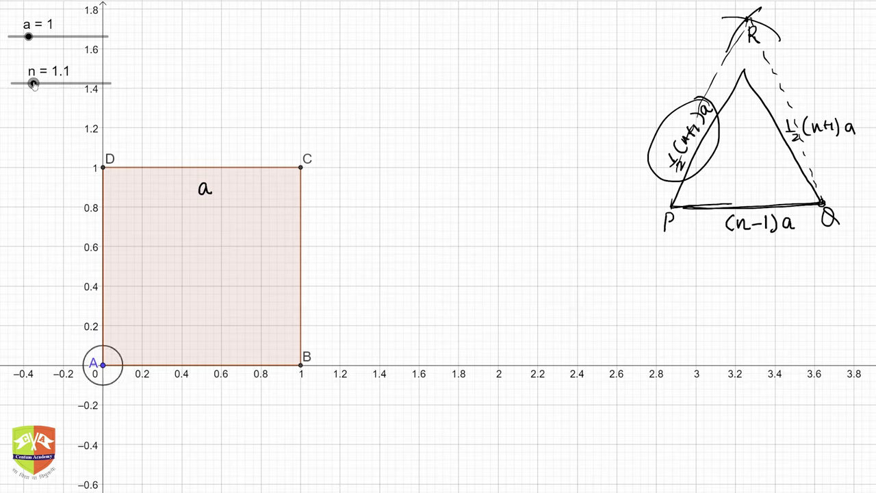
{"action": "left_click_drag", "start_coordinate": [34, 83], "coordinate": [47, 84]}
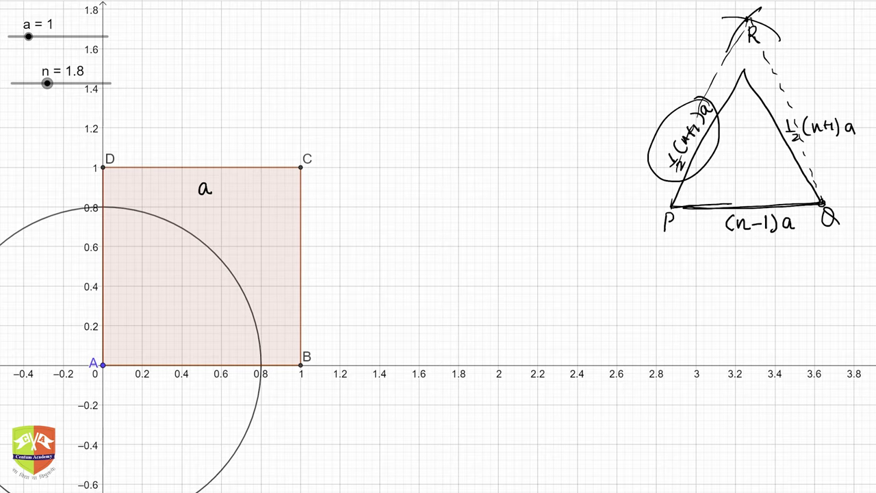
- Place point E where the circle meets the x-axis at 0.8, then hide the circle
{"action": "left_click", "coordinate": [27, 58]}
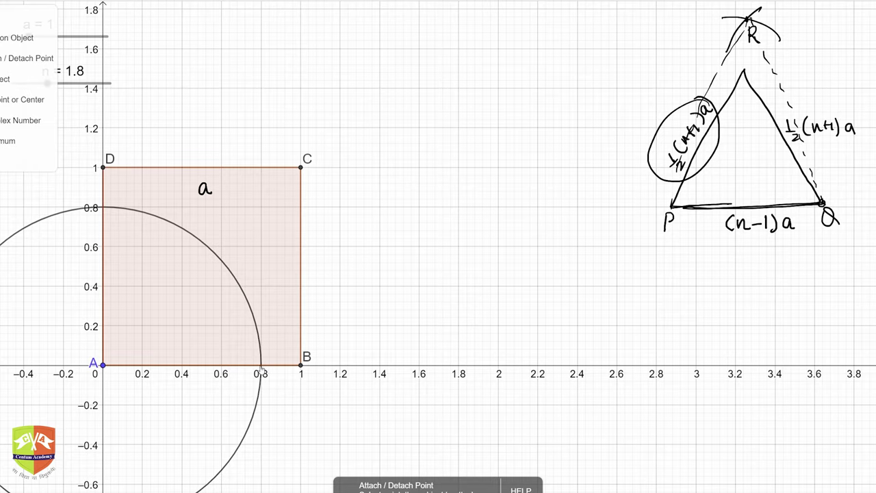
{"action": "left_click", "coordinate": [260, 365]}
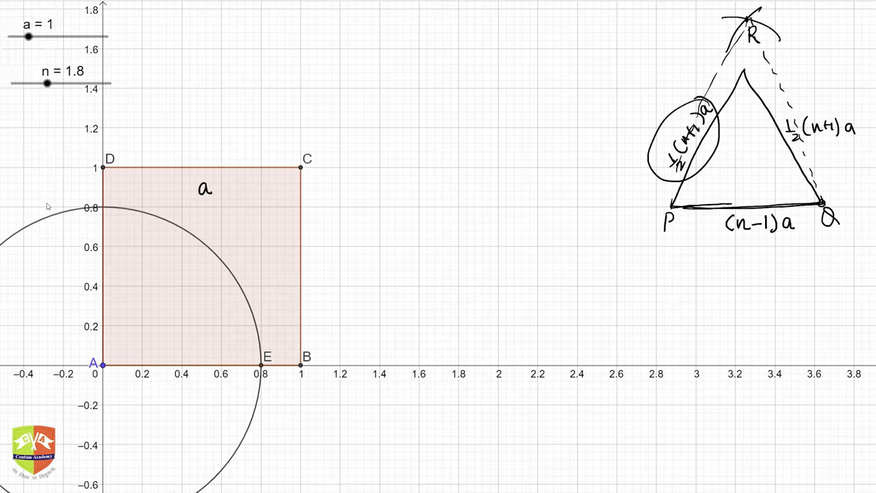
{"action": "left_click", "coordinate": [168, 4]}
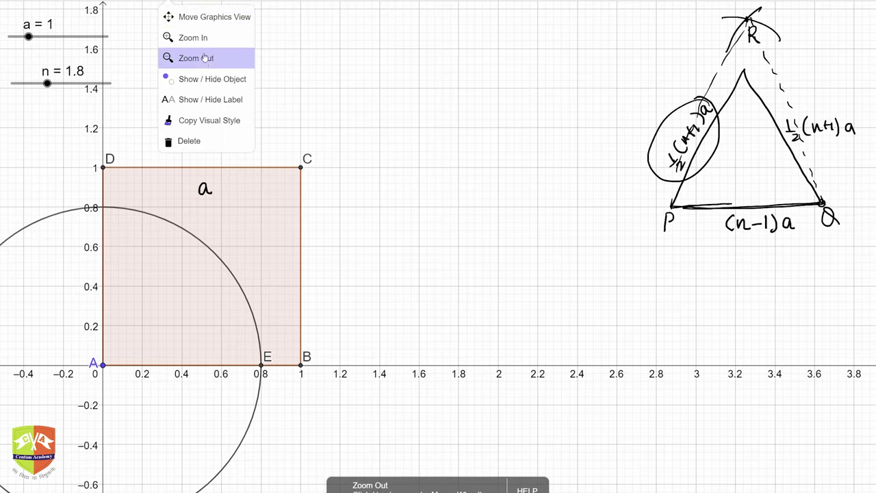
{"action": "left_click", "coordinate": [212, 78]}
{"action": "left_click", "coordinate": [61, 216]}
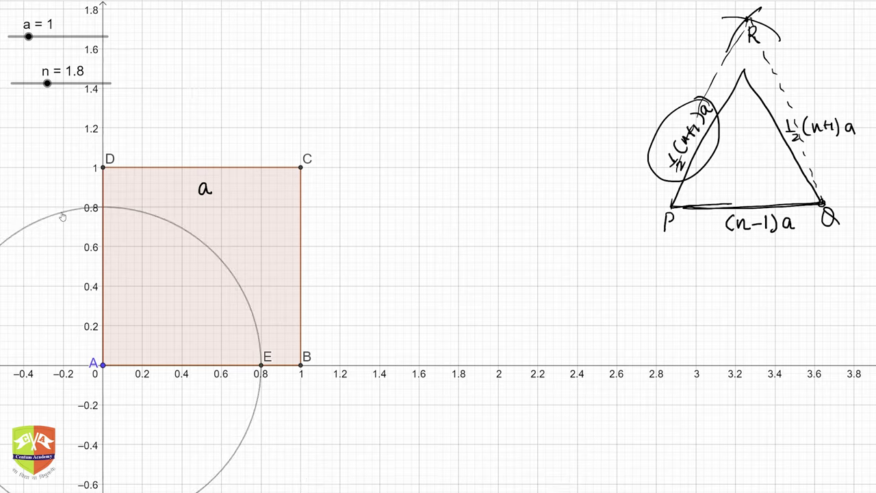
{"action": "left_click", "coordinate": [10, 7]}
{"action": "left_click", "coordinate": [10, 58]}
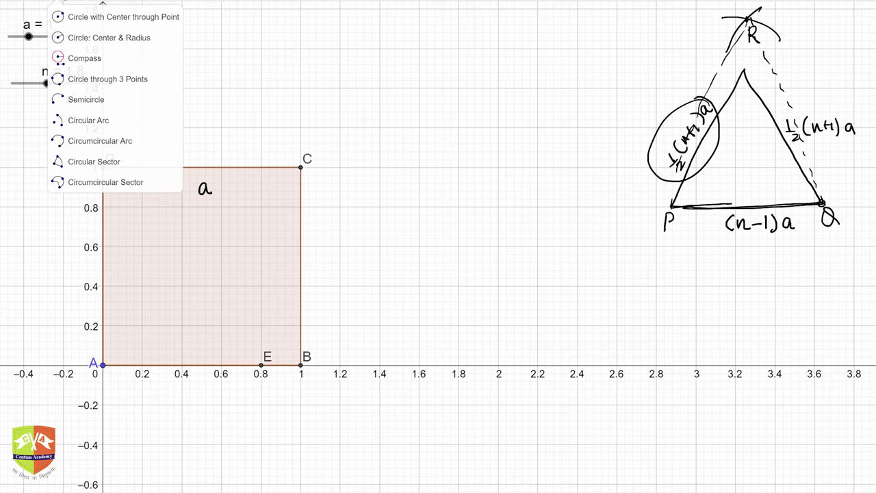
- Draw circles of radius 0.5(n+1) centred at A and at E
{"action": "left_click", "coordinate": [102, 37]}
{"action": "left_click", "coordinate": [102, 365]}
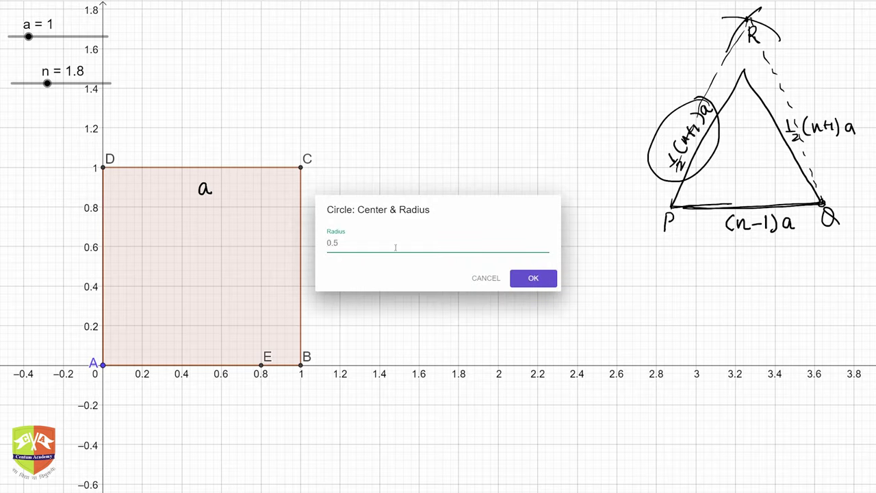
{"action": "type", "text": "0.5(n+1)a"}
{"action": "key", "text": "Return"}
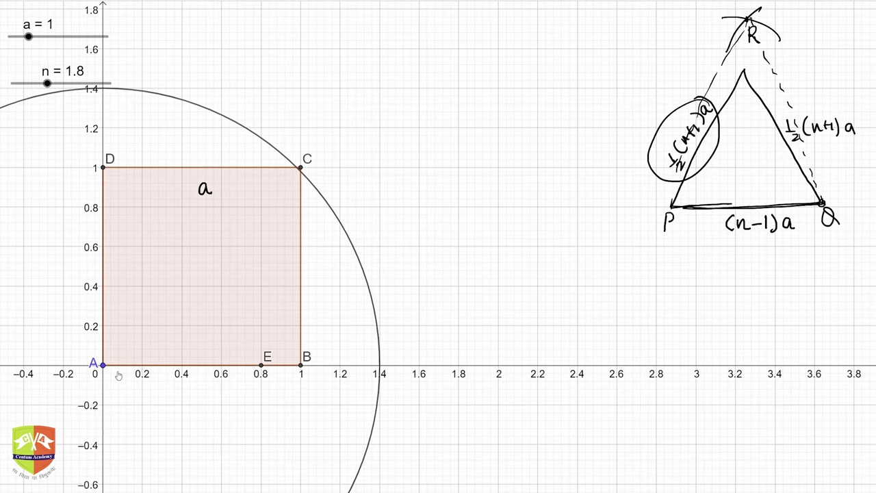
{"action": "left_click", "coordinate": [263, 368]}
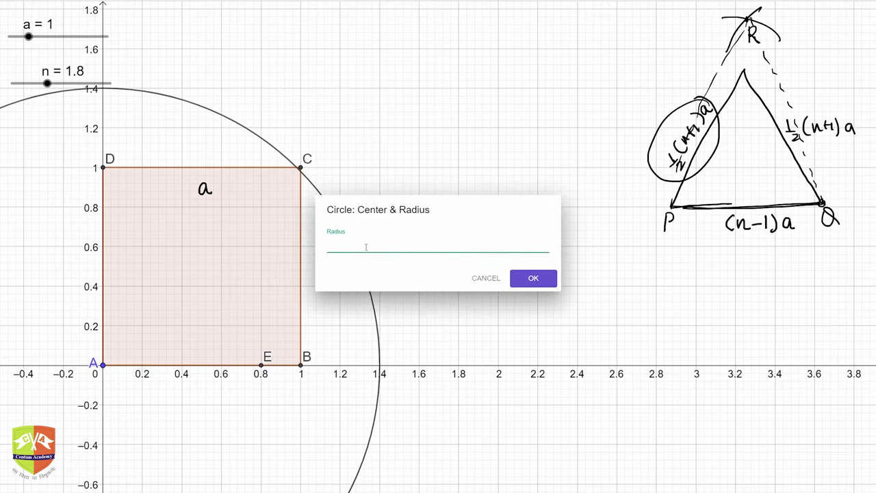
{"action": "type", "text": "0.5(n+1)a"}
{"action": "key", "text": "Return"}
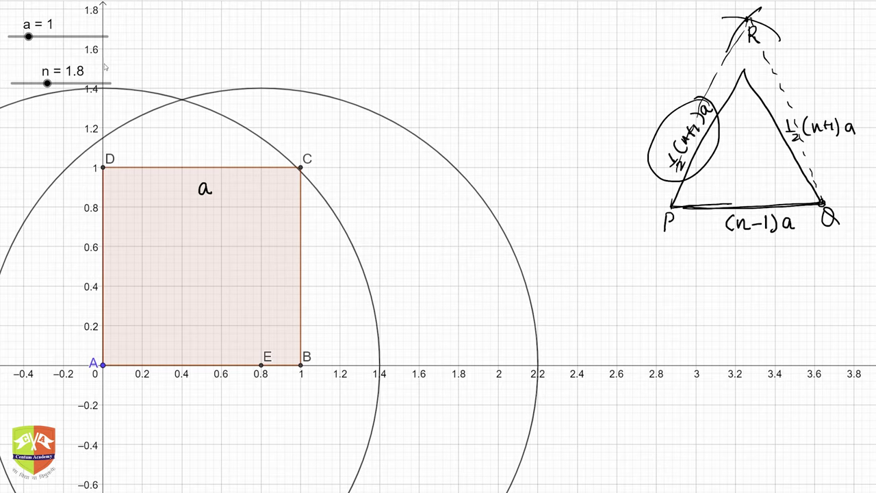
- Place point F at the circles' upper intersection (about 0.4, 1.34) and hide both circles
{"action": "left_click", "coordinate": [2, 38]}
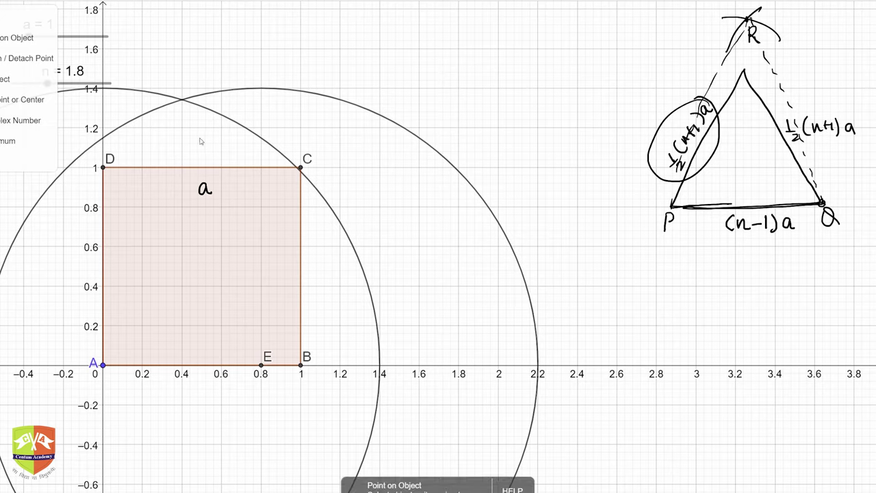
{"action": "left_click", "coordinate": [182, 102]}
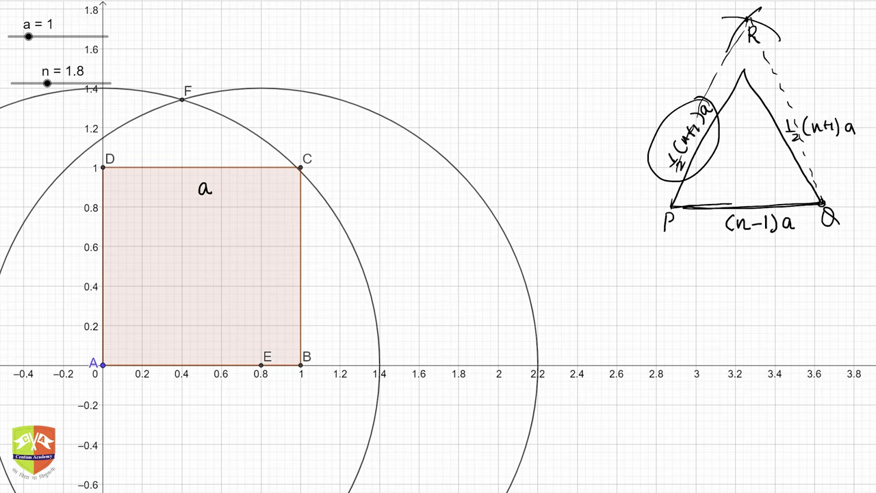
{"action": "left_click", "coordinate": [135, 91]}
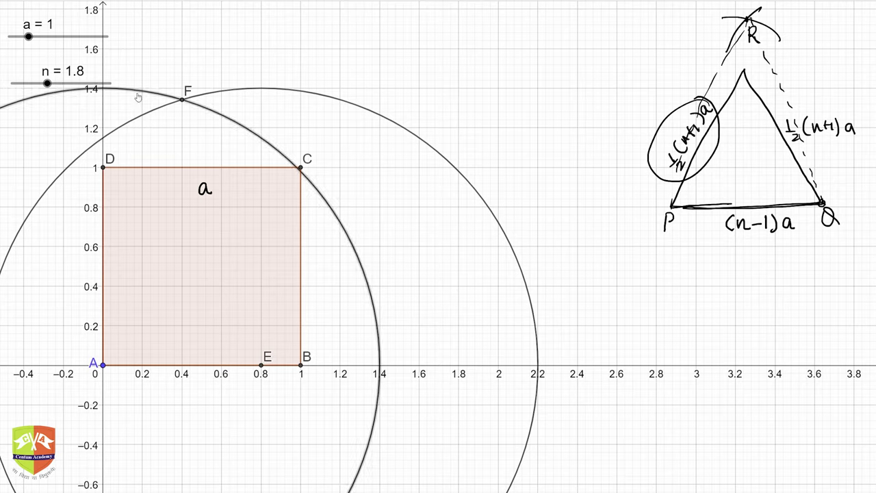
{"action": "left_click", "coordinate": [146, 115]}
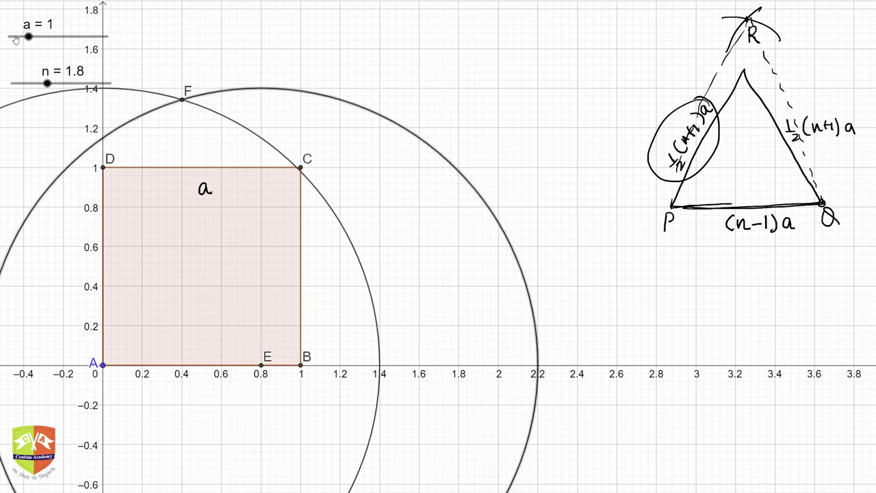
{"action": "left_click", "coordinate": [163, 2]}
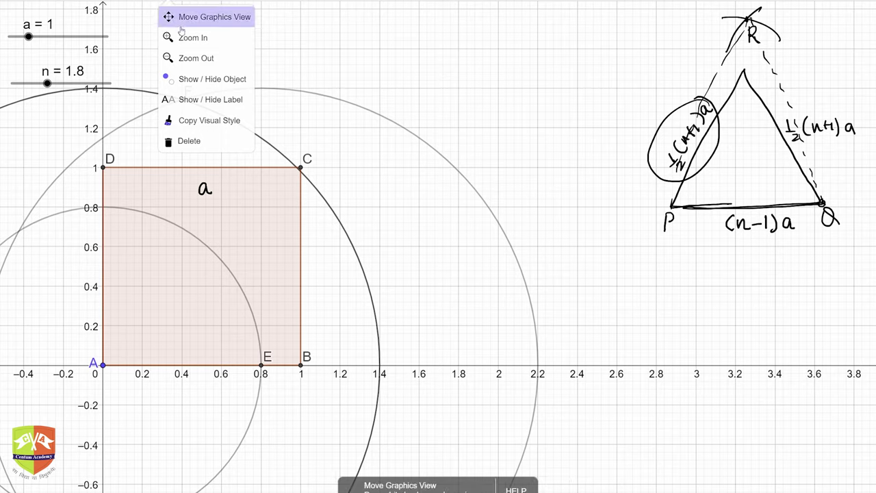
{"action": "left_click", "coordinate": [201, 80]}
{"action": "left_click", "coordinate": [144, 96]}
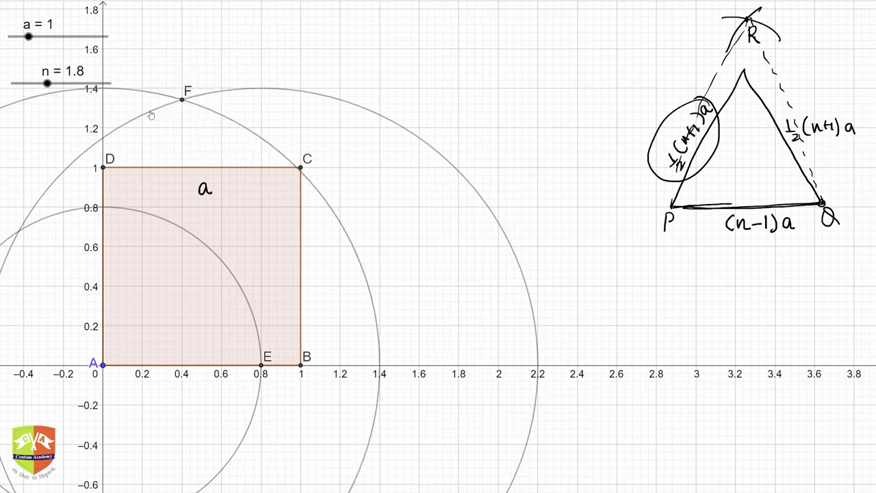
{"action": "key", "text": "Escape"}
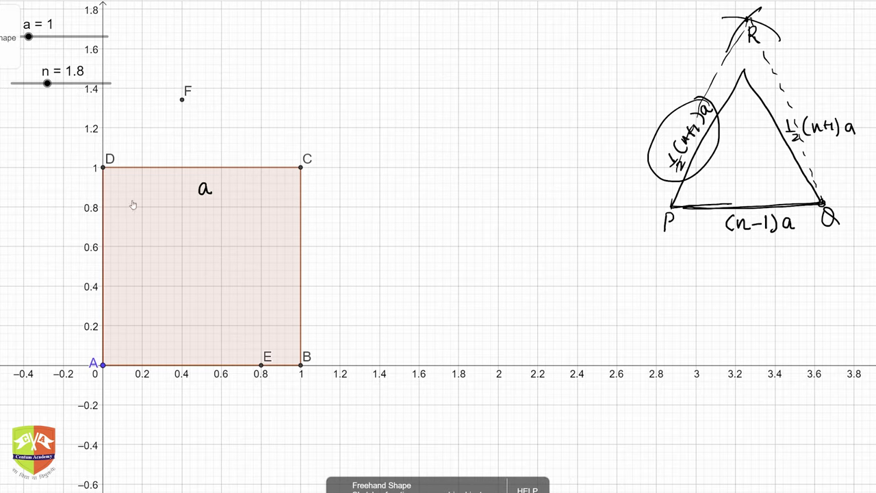
{"action": "key", "text": "Escape"}
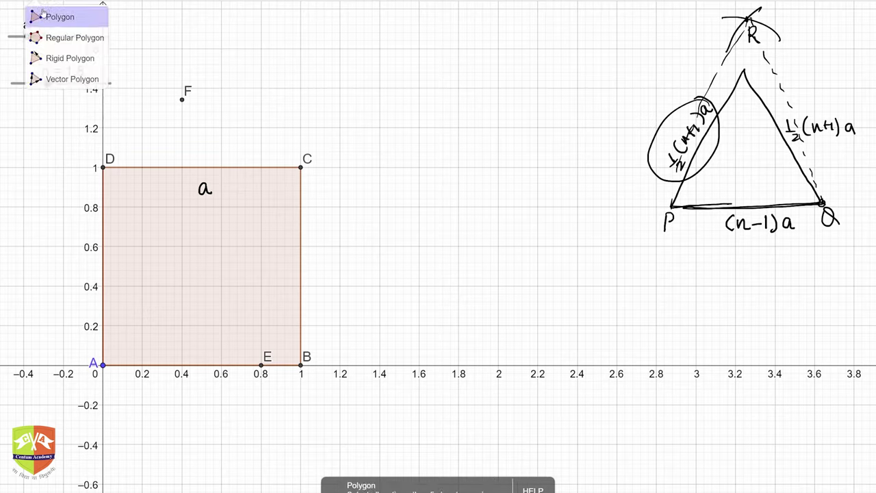
- Draw filled triangle AEF over square ABCD and erase the hand-drawn triangle sketch
{"action": "left_click", "coordinate": [42, 15]}
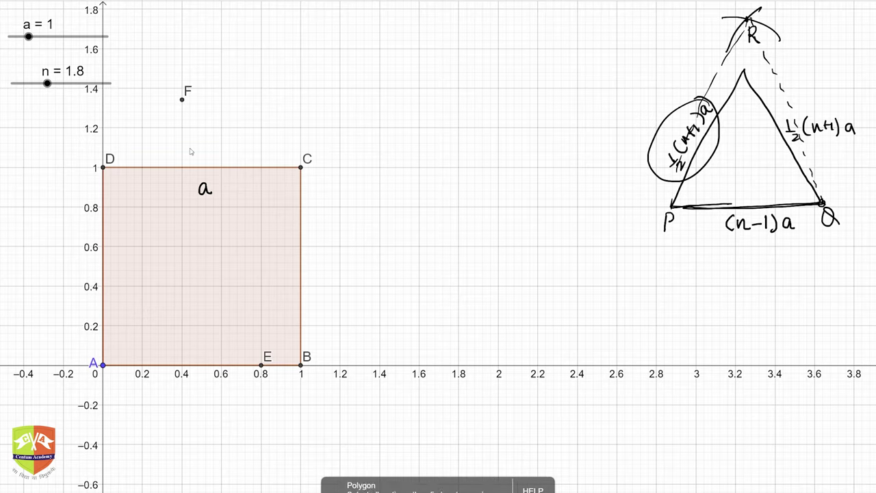
{"action": "left_click", "coordinate": [103, 365]}
{"action": "left_click", "coordinate": [261, 365]}
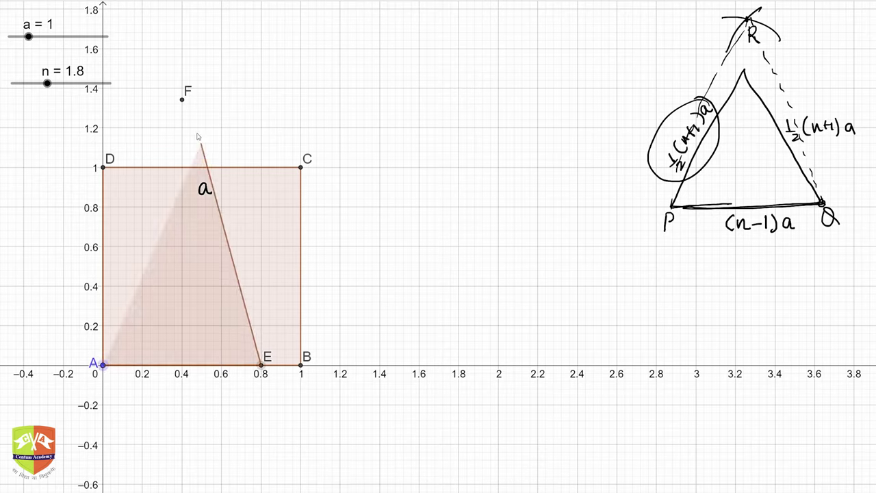
{"action": "left_click", "coordinate": [182, 99]}
{"action": "left_click", "coordinate": [103, 364]}
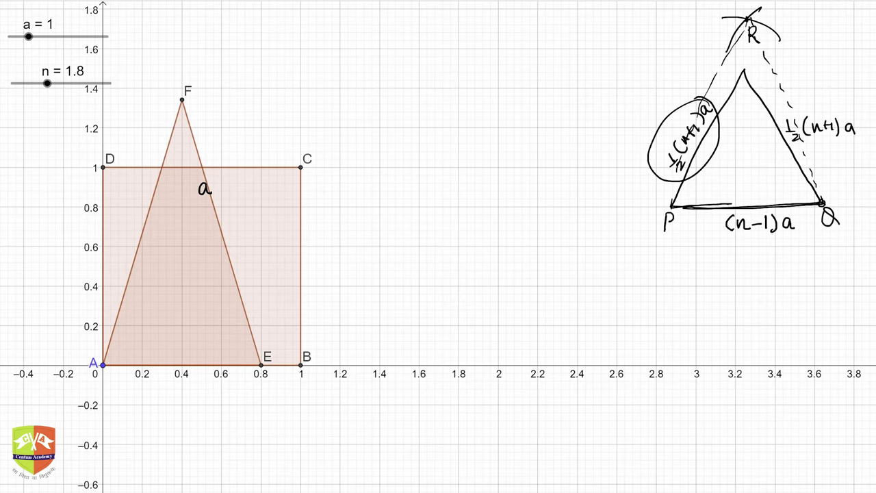
{"action": "key", "text": "e"}
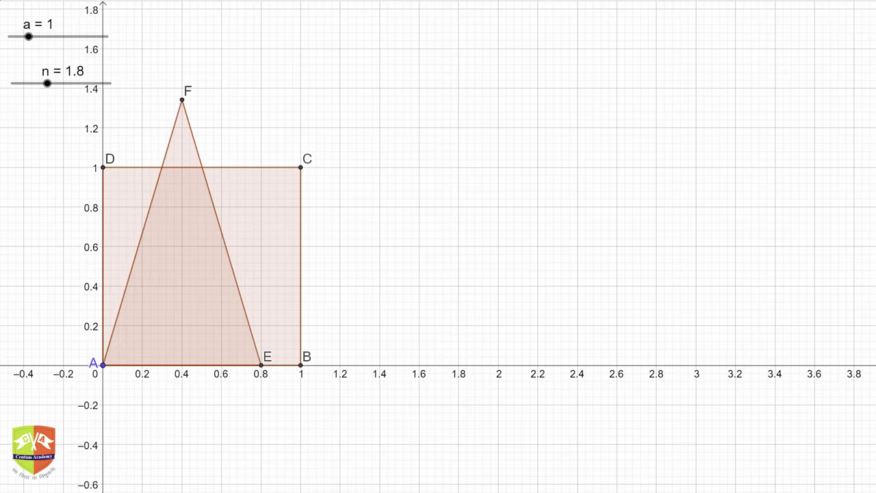
- Draw a vertical line through F perpendicular to the x-axis
{"action": "left_click", "coordinate": [4, 19]}
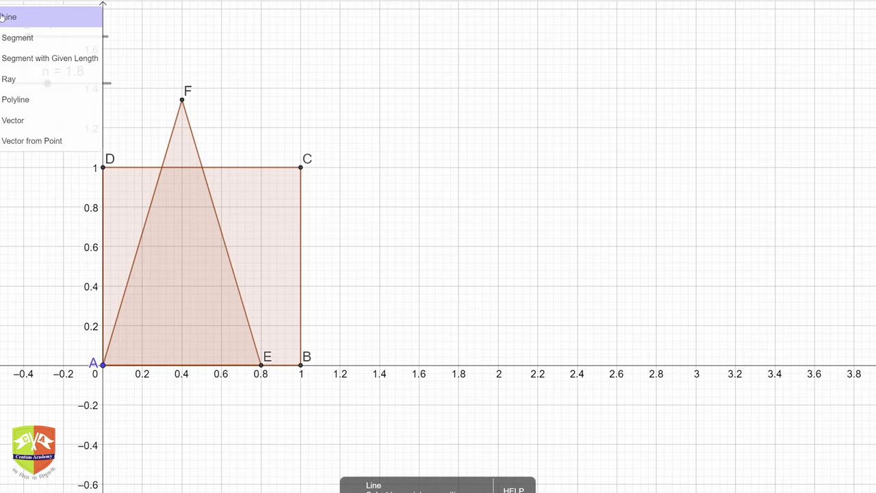
{"action": "scroll", "coordinate": [4, 26], "scroll_direction": "down", "scroll_amount": 3}
{"action": "left_click", "coordinate": [20, 15]}
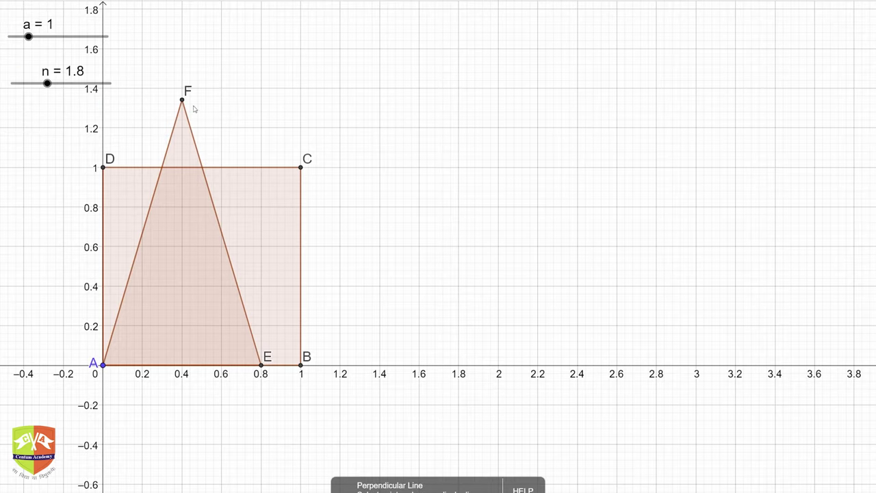
{"action": "left_click", "coordinate": [182, 101]}
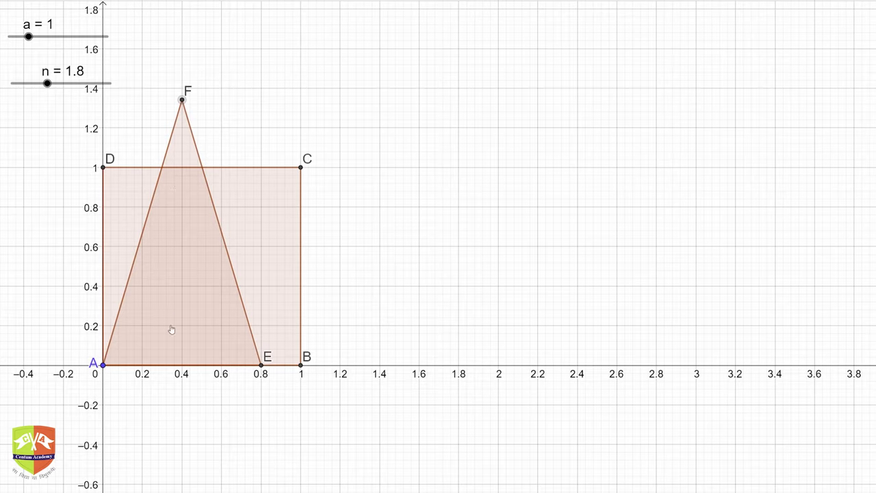
{"action": "left_click", "coordinate": [181, 366]}
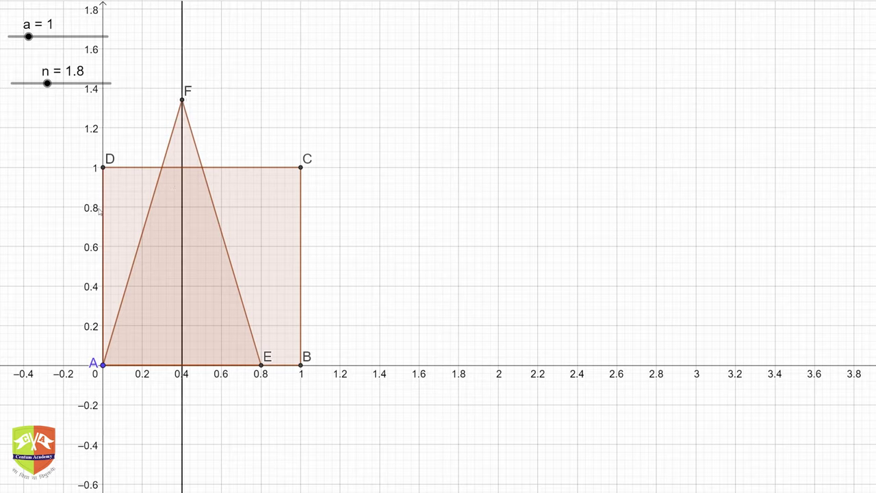
- Mark G, the midpoint of AE, at 0.4 on the x-axis
{"action": "left_click", "coordinate": [18, 96]}
{"action": "left_click", "coordinate": [184, 365]}
{"action": "left_click", "coordinate": [55, 2]}
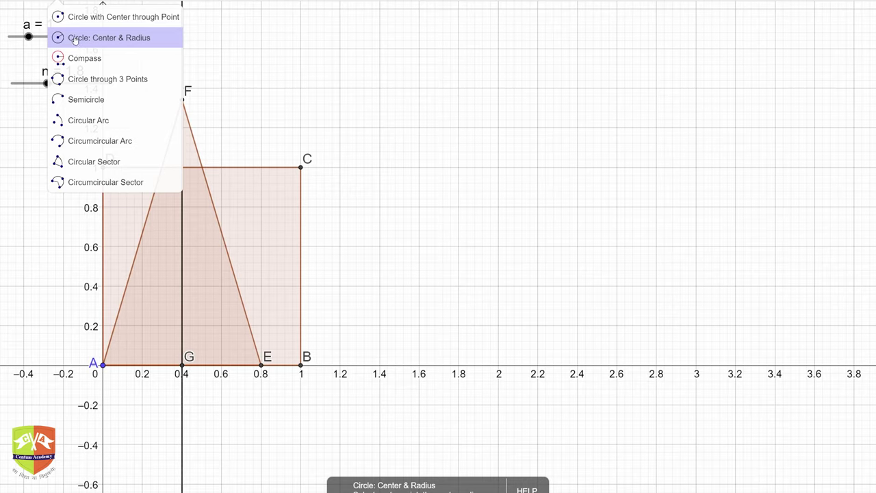
{"action": "left_click", "coordinate": [89, 17]}
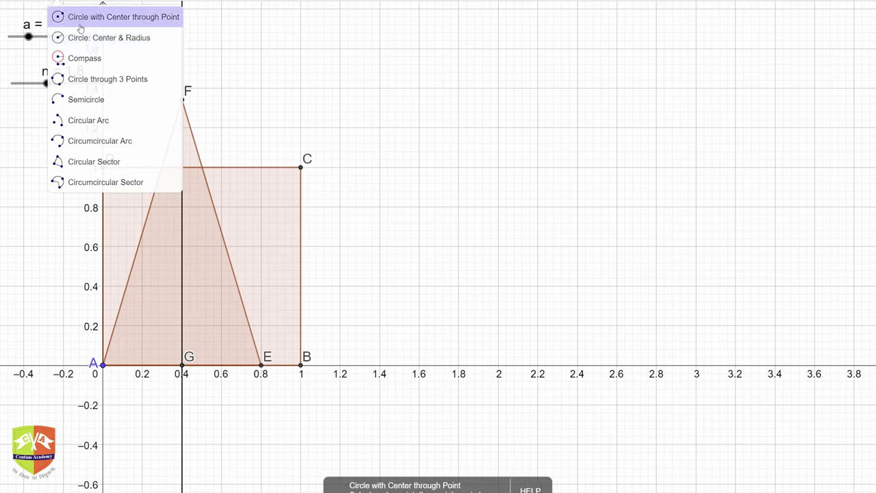
- Draw a circle centred at G through F and mark H at 1.74 on the x-axis
{"action": "left_click", "coordinate": [182, 365]}
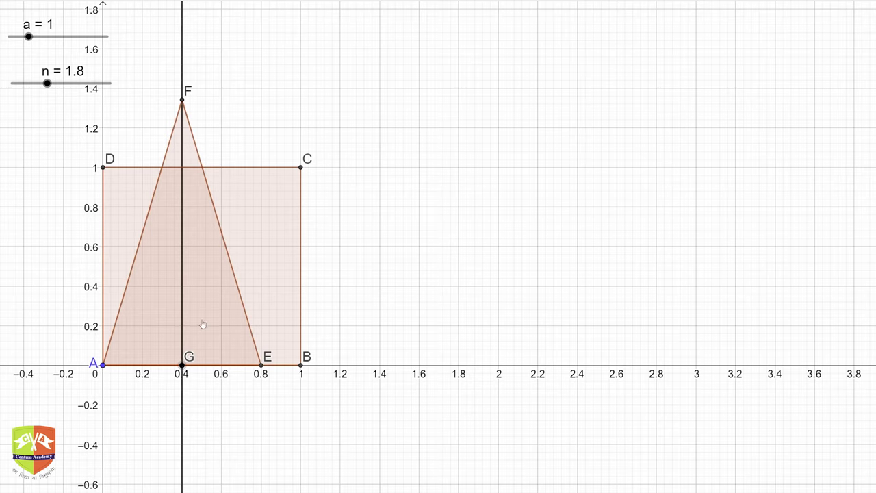
{"action": "left_click", "coordinate": [182, 100]}
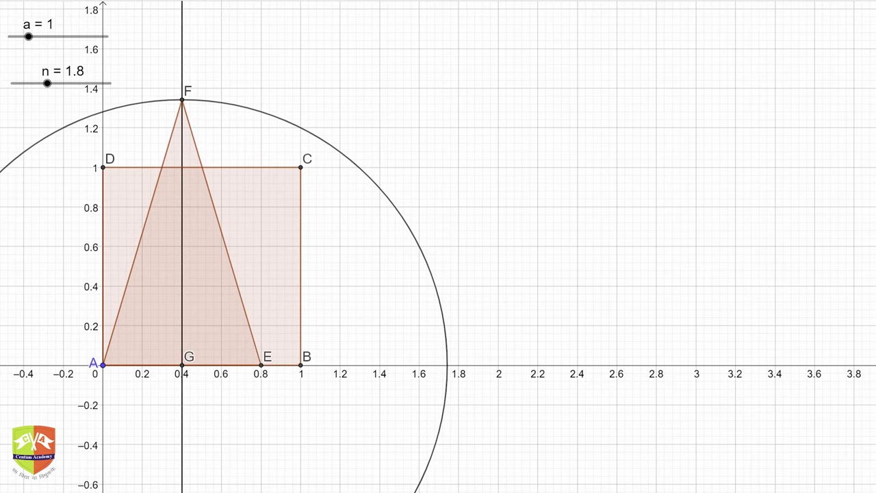
{"action": "left_click", "coordinate": [17, 38]}
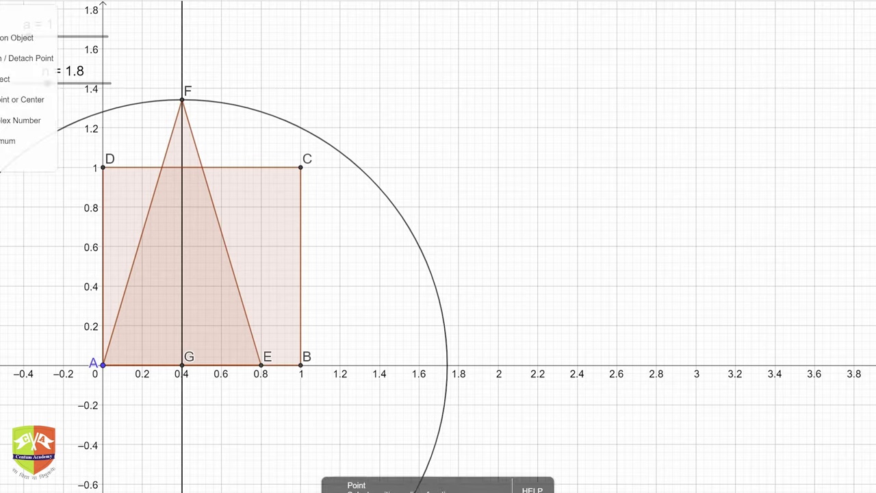
{"action": "left_click", "coordinate": [446, 367]}
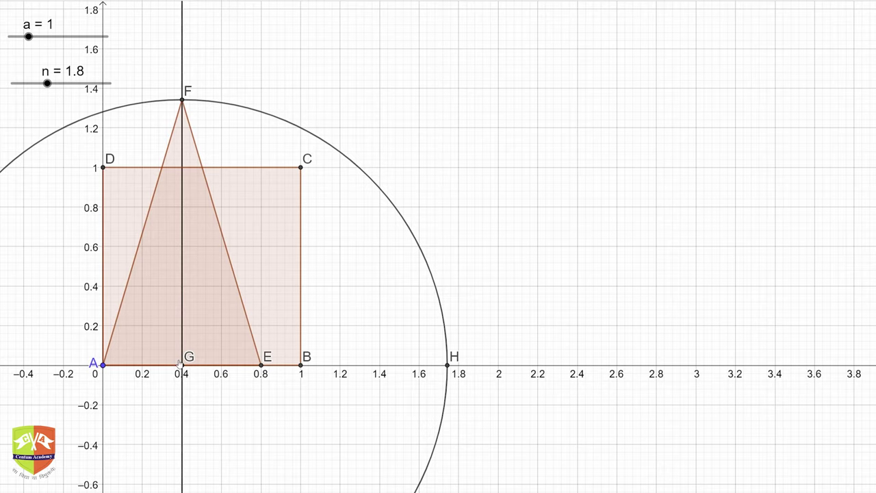
- Draw a circle about H through G and mark point I at (1.74, 1.34)
{"action": "left_click", "coordinate": [68, 2]}
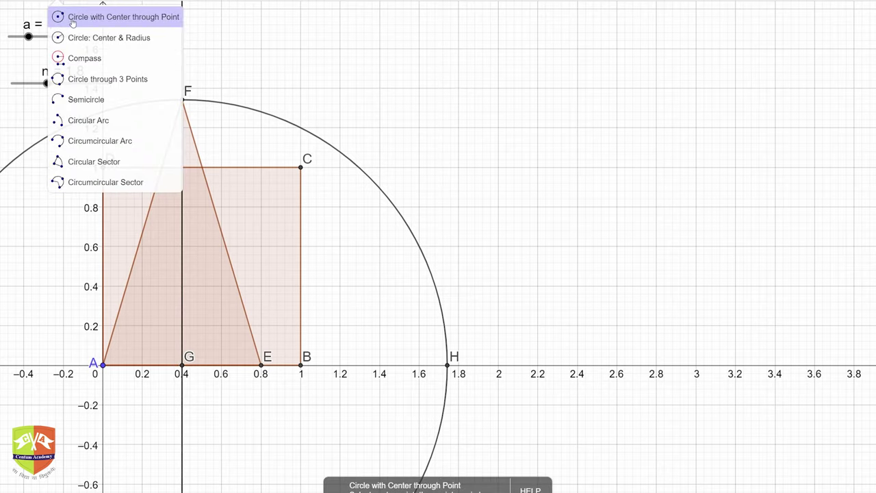
{"action": "left_click", "coordinate": [72, 19]}
{"action": "left_click", "coordinate": [182, 100]}
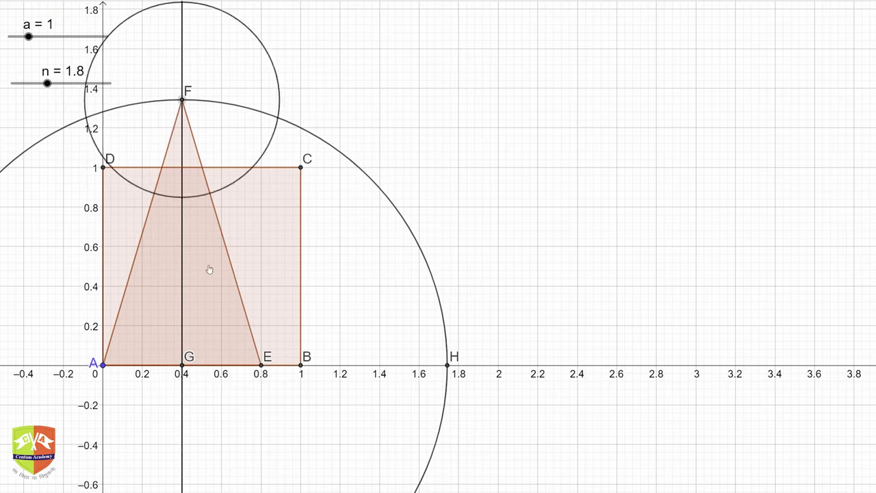
{"action": "left_click", "coordinate": [182, 364]}
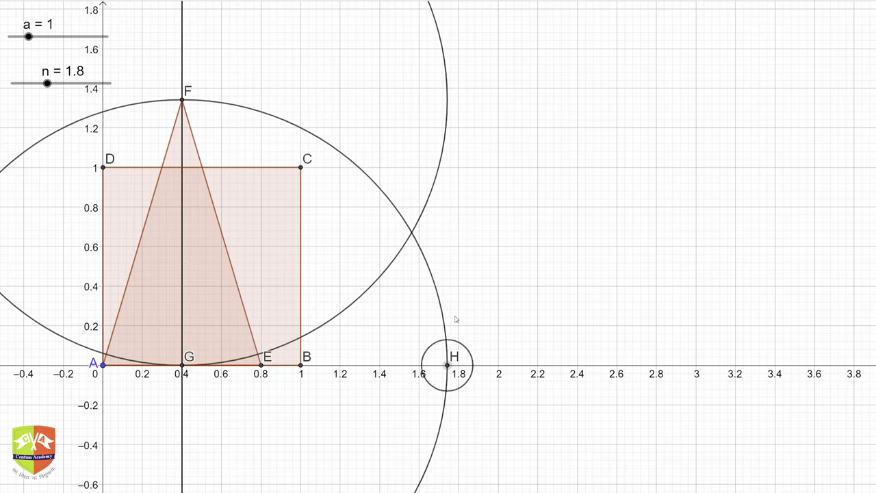
{"action": "left_click", "coordinate": [183, 366]}
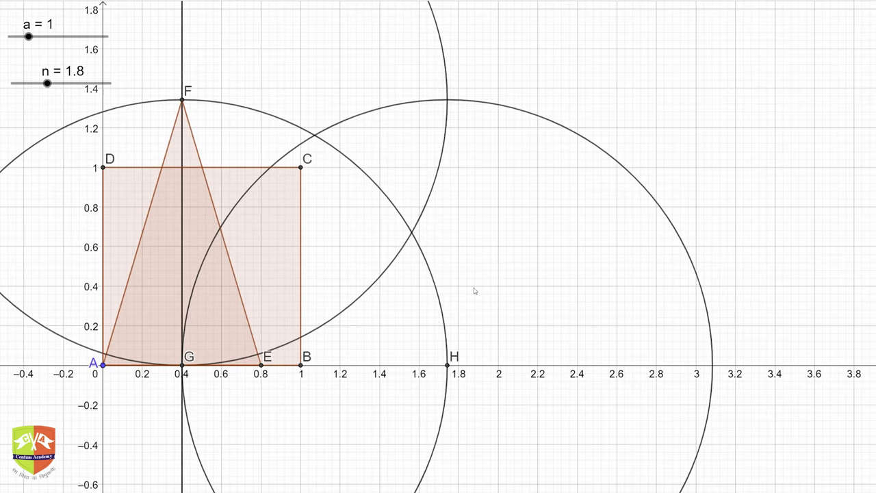
{"action": "left_click", "coordinate": [17, 38]}
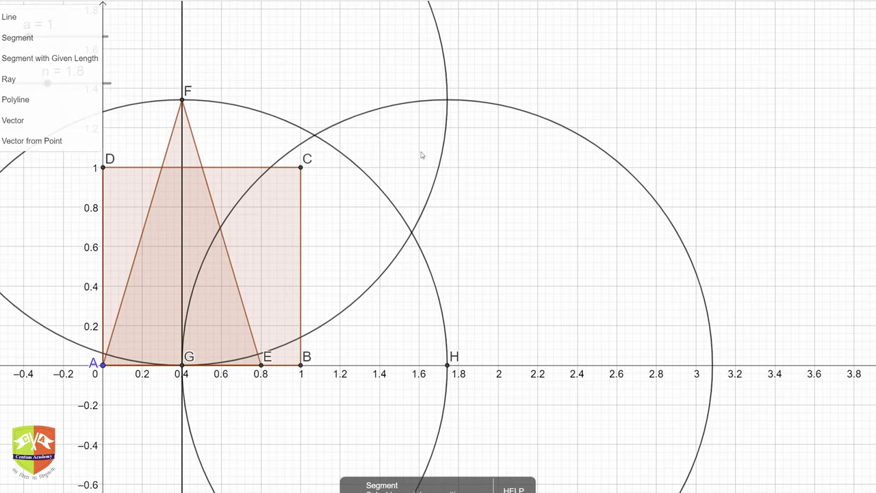
{"action": "left_click", "coordinate": [449, 102]}
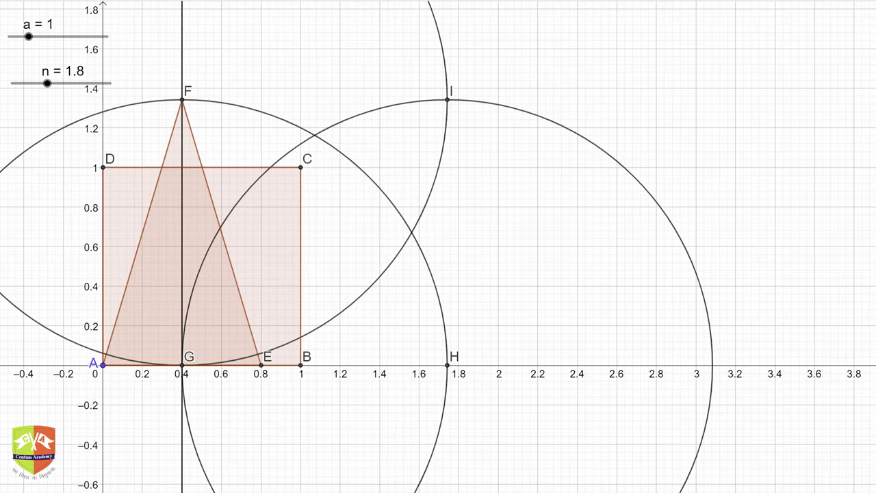
- Use Show/Hide Object to hide the two circles through I and the circle centred at G
{"action": "left_click", "coordinate": [178, 4]}
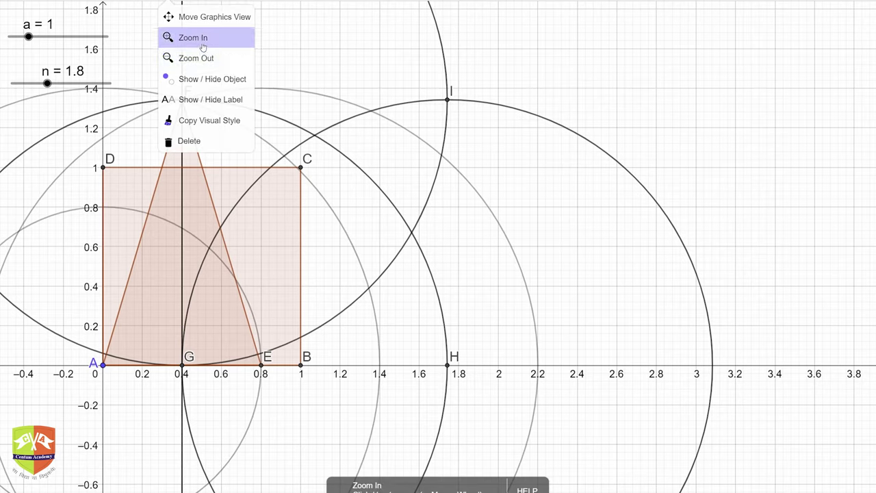
{"action": "left_click", "coordinate": [213, 87]}
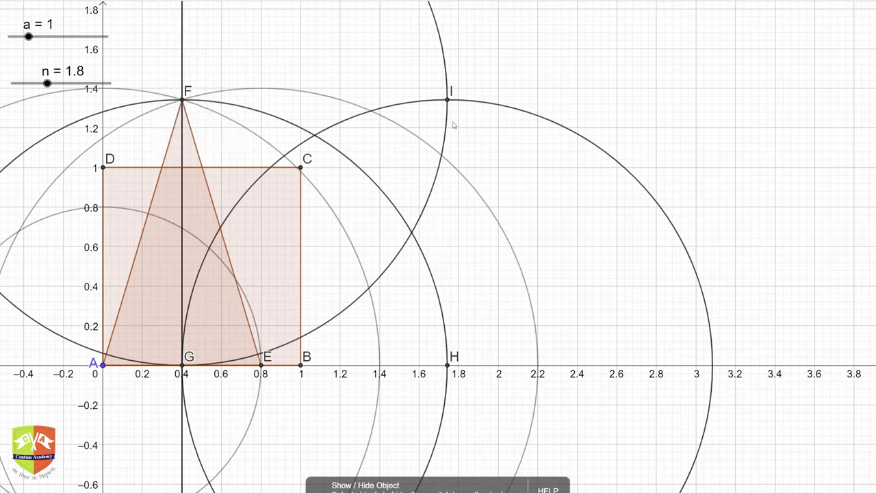
{"action": "left_click", "coordinate": [496, 109]}
{"action": "left_click", "coordinate": [445, 56]}
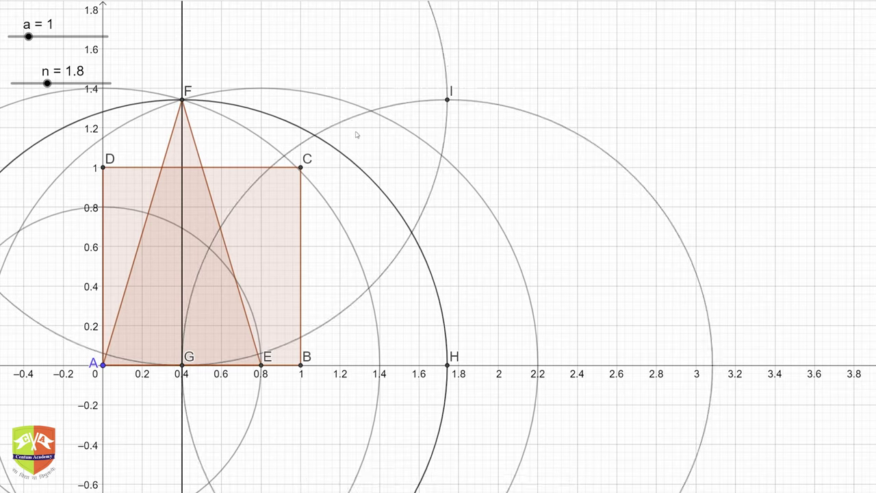
{"action": "left_click", "coordinate": [349, 161]}
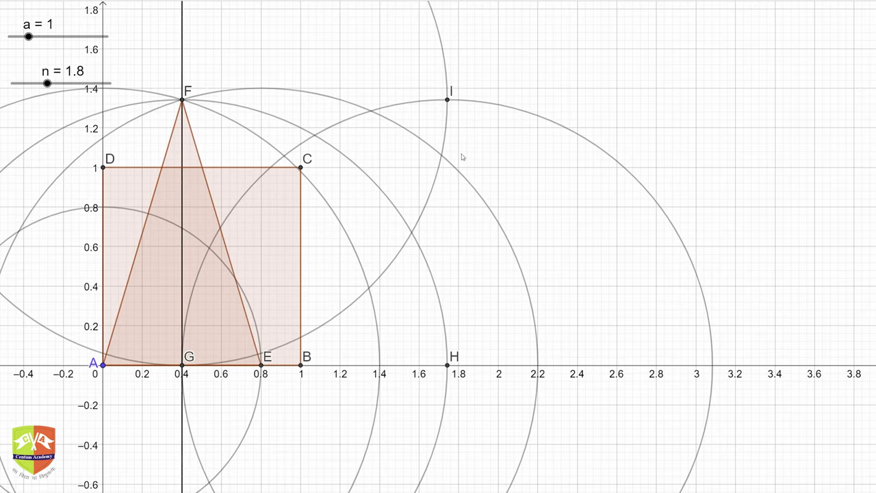
- Draw the filled polygon F–G–H–I, closing it back at F
{"action": "left_click", "coordinate": [47, 20]}
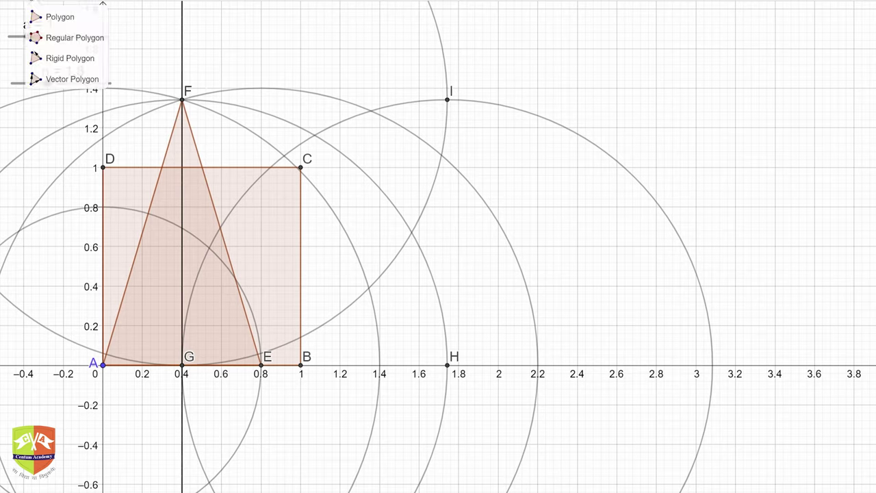
{"action": "left_click", "coordinate": [47, 21]}
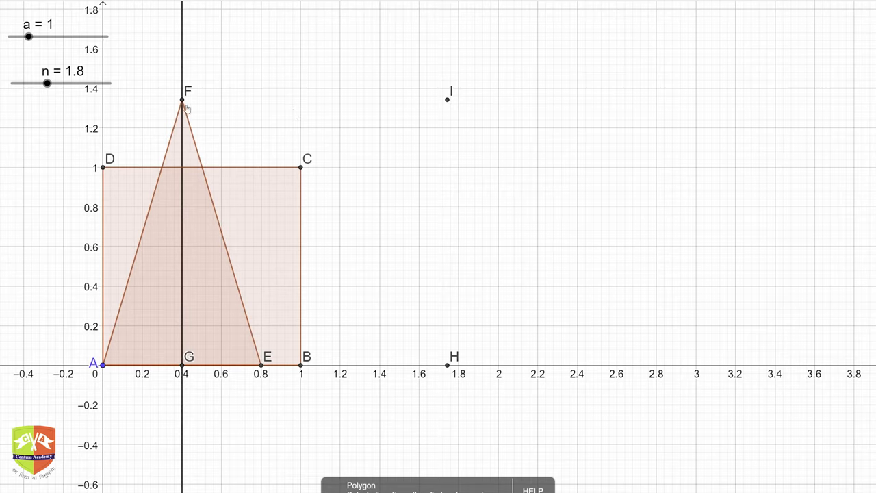
{"action": "left_click", "coordinate": [181, 100]}
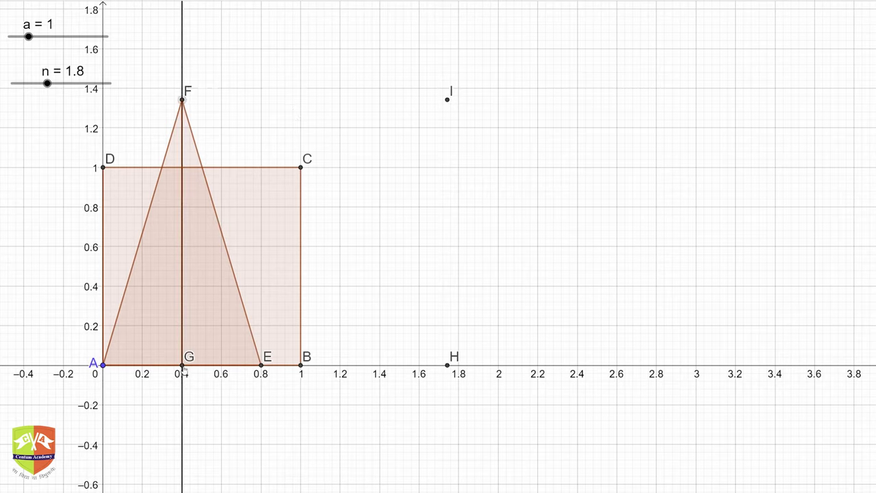
{"action": "left_click", "coordinate": [182, 364]}
{"action": "left_click", "coordinate": [447, 364]}
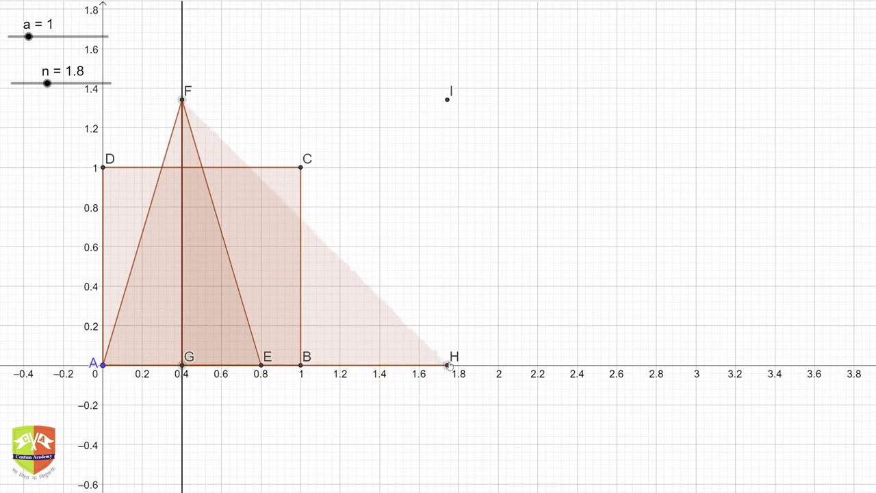
{"action": "left_click", "coordinate": [447, 100]}
{"action": "left_click", "coordinate": [182, 100]}
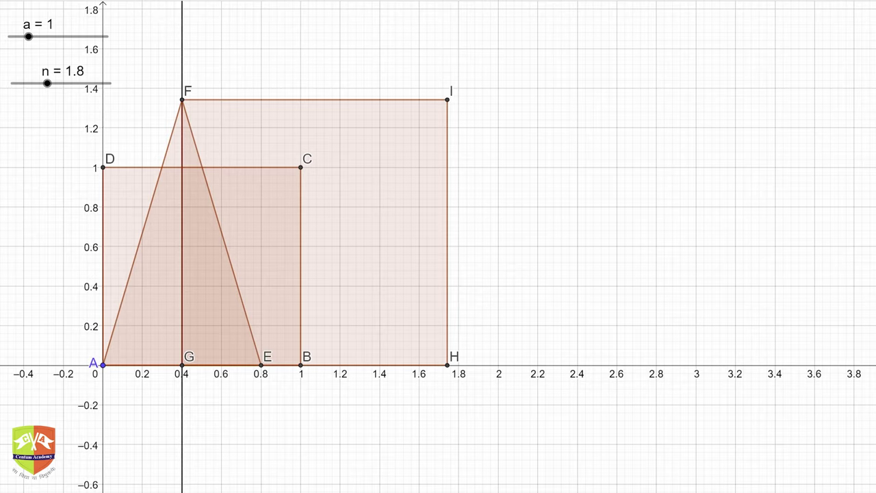
- Add Area captions to square ABCD (1) and square FGHI (1.8)
{"action": "left_click", "coordinate": [113, 1]}
{"action": "left_click", "coordinate": [103, 1]}
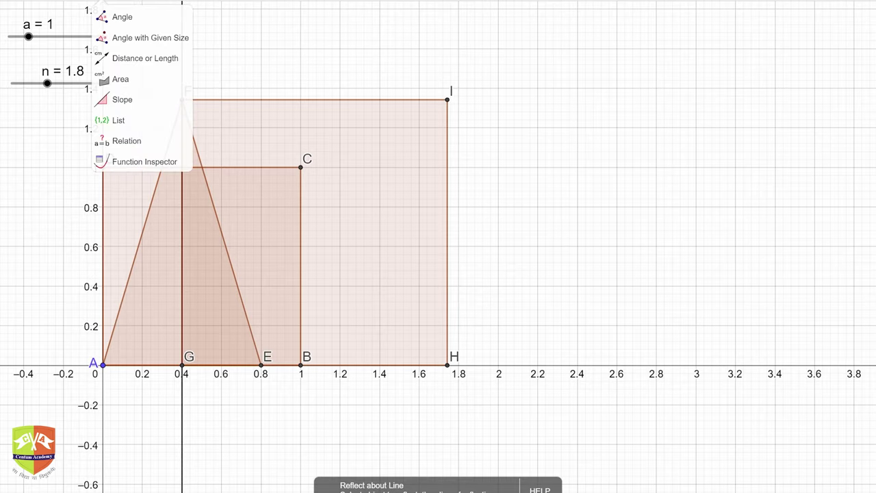
{"action": "left_click", "coordinate": [123, 24]}
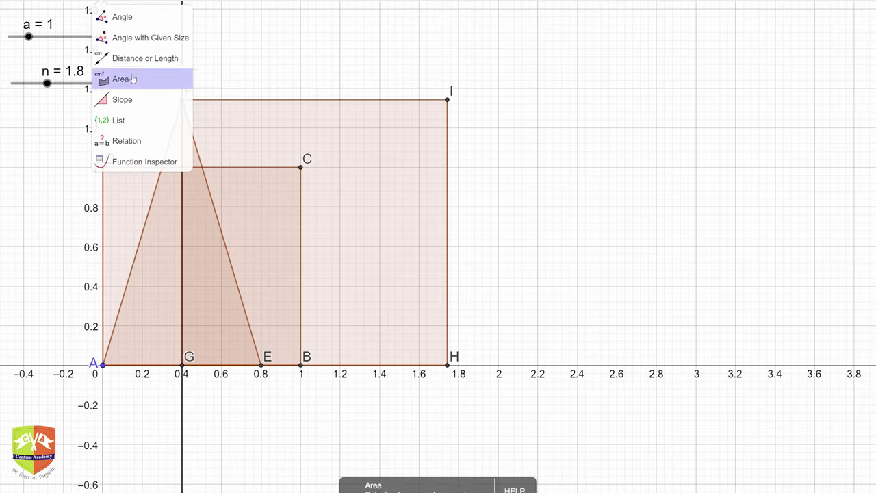
{"action": "left_click", "coordinate": [132, 80]}
{"action": "left_click", "coordinate": [139, 207]}
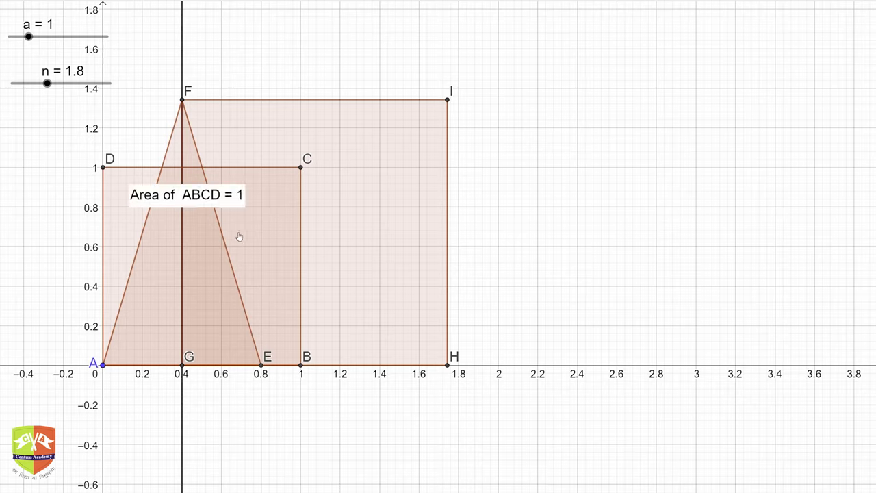
{"action": "left_click", "coordinate": [420, 133]}
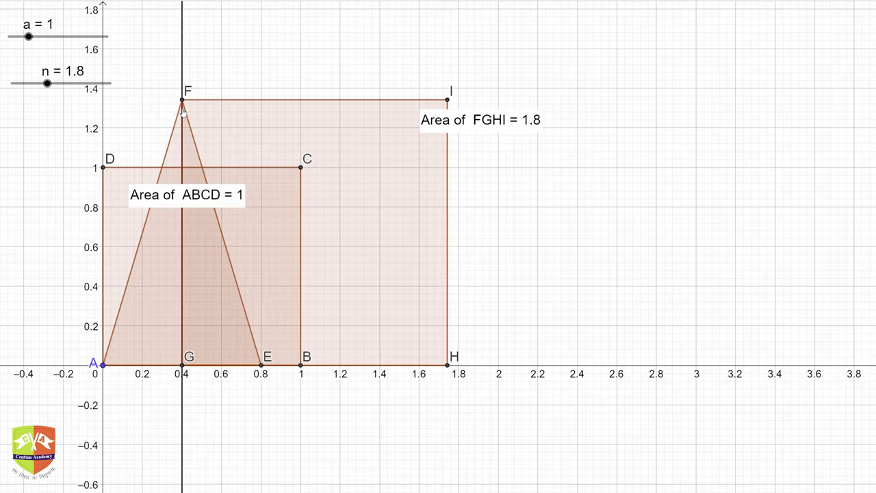
- Measure the distance between F and G, labelling FG = 1.34
{"action": "left_click", "coordinate": [104, 2]}
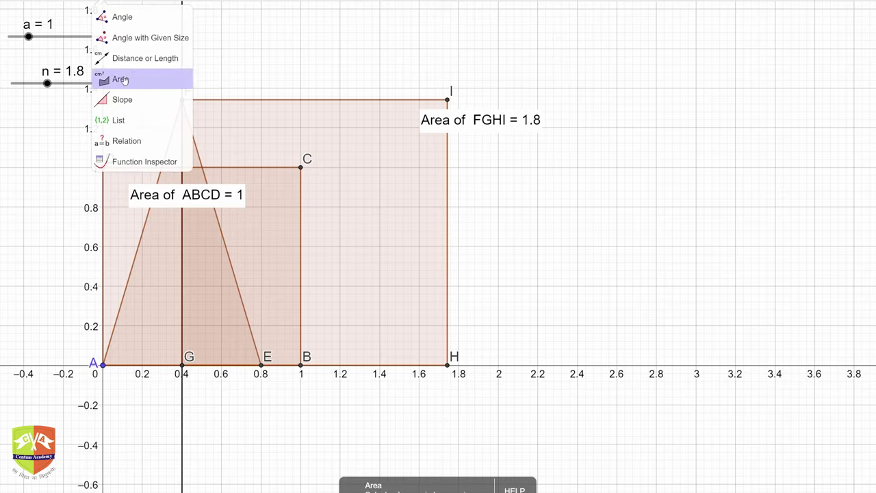
{"action": "left_click", "coordinate": [130, 60]}
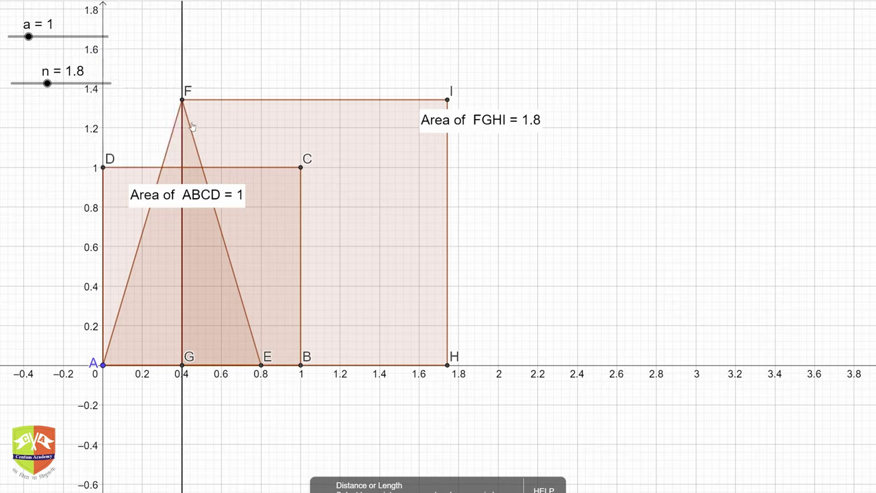
{"action": "left_click", "coordinate": [182, 101]}
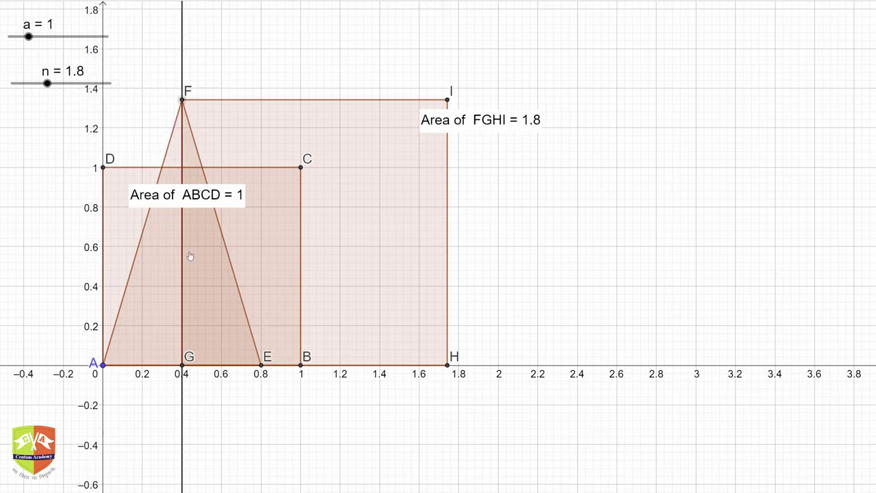
{"action": "left_click", "coordinate": [182, 366]}
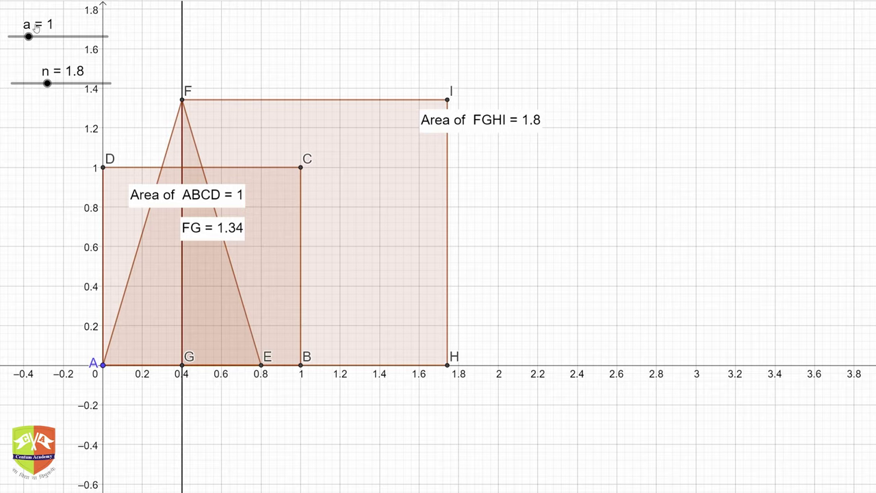
- Drag slider n from 1.8 past 2 to 2.2, leaving only square ABCD
{"action": "left_click_drag", "start_coordinate": [47, 83], "coordinate": [51, 83]}
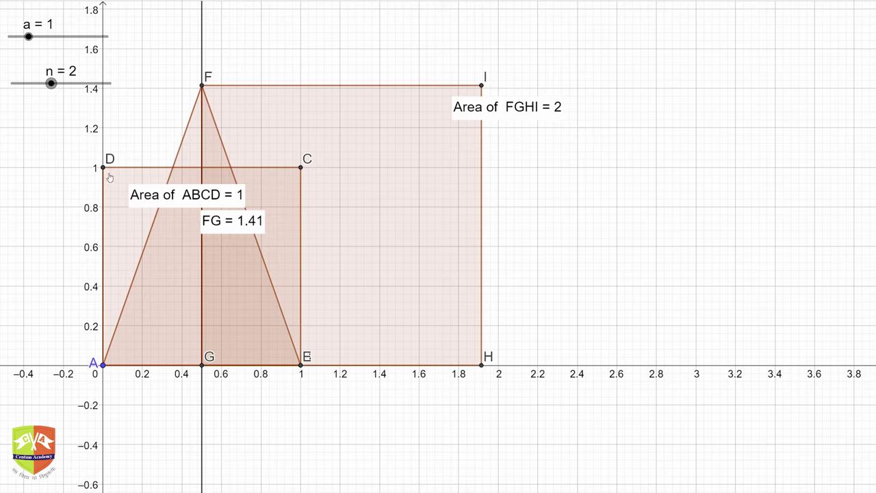
{"action": "left_click_drag", "start_coordinate": [51, 84], "coordinate": [51, 83]}
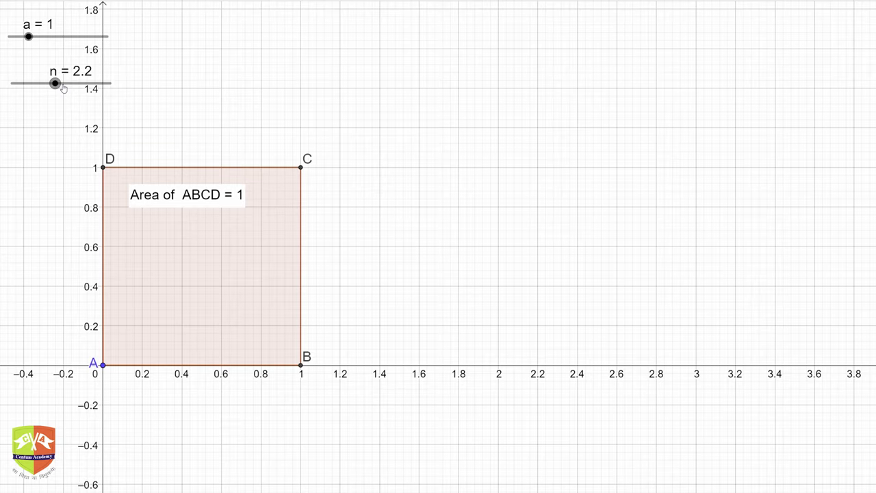
- Set slider a to 2, zoom out, and return n to 1.8, giving areas 4 and 7.2
{"action": "left_click_drag", "start_coordinate": [56, 85], "coordinate": [57, 86]}
{"action": "left_click_drag", "start_coordinate": [29, 38], "coordinate": [48, 39]}
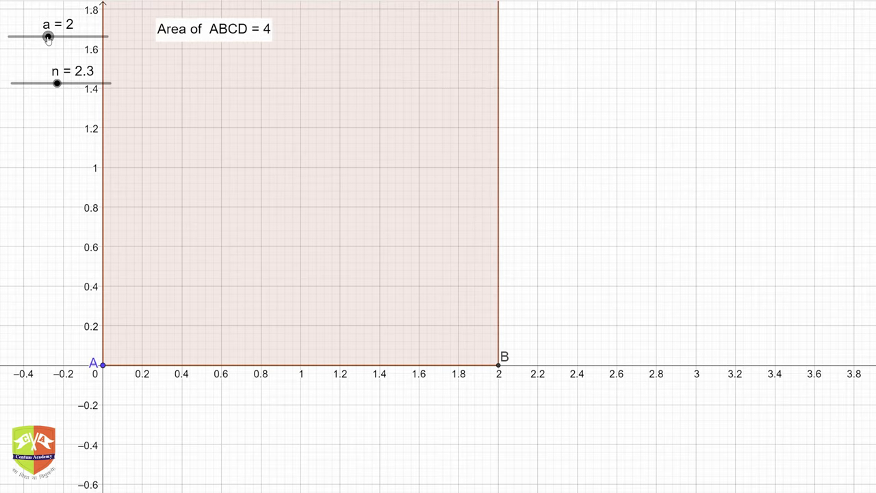
{"action": "scroll", "coordinate": [356, 223], "scroll_direction": "down", "scroll_amount": 5}
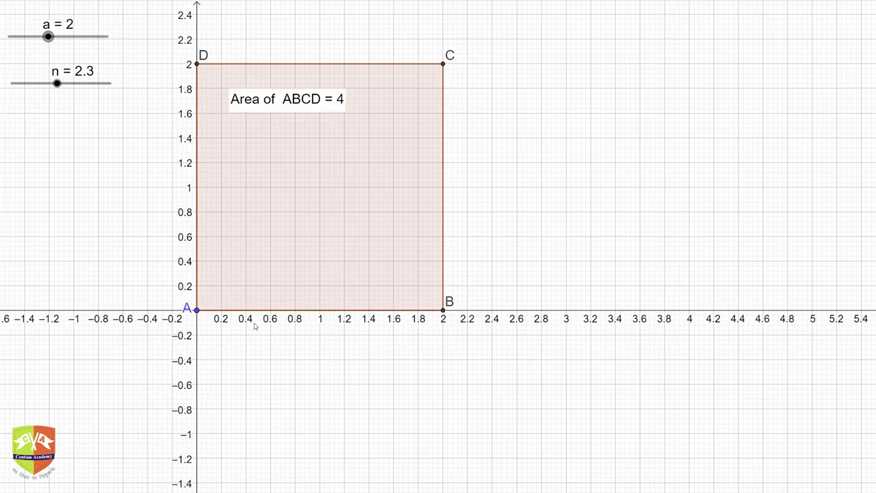
{"action": "scroll", "coordinate": [260, 315], "scroll_direction": "down", "scroll_amount": 2}
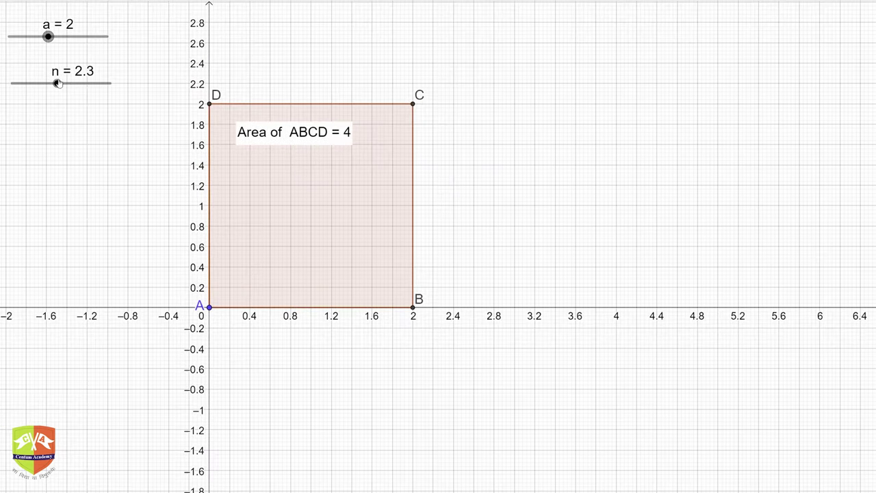
{"action": "left_click_drag", "start_coordinate": [57, 83], "coordinate": [47, 84]}
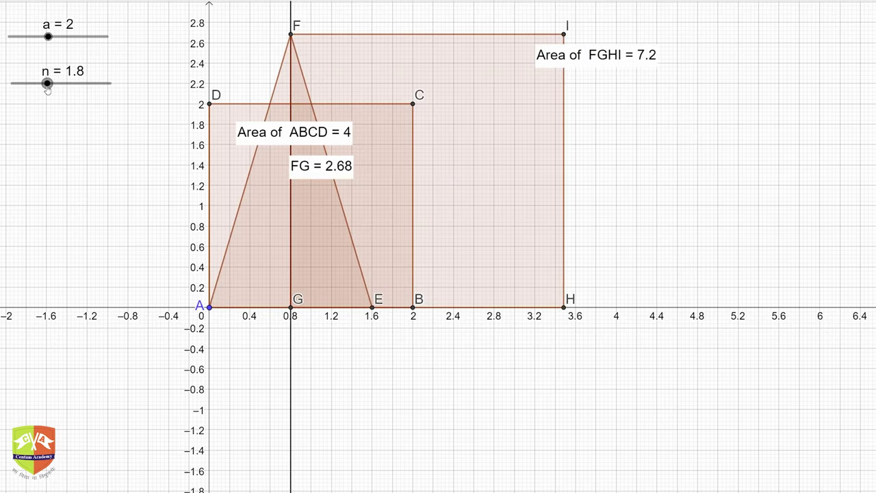